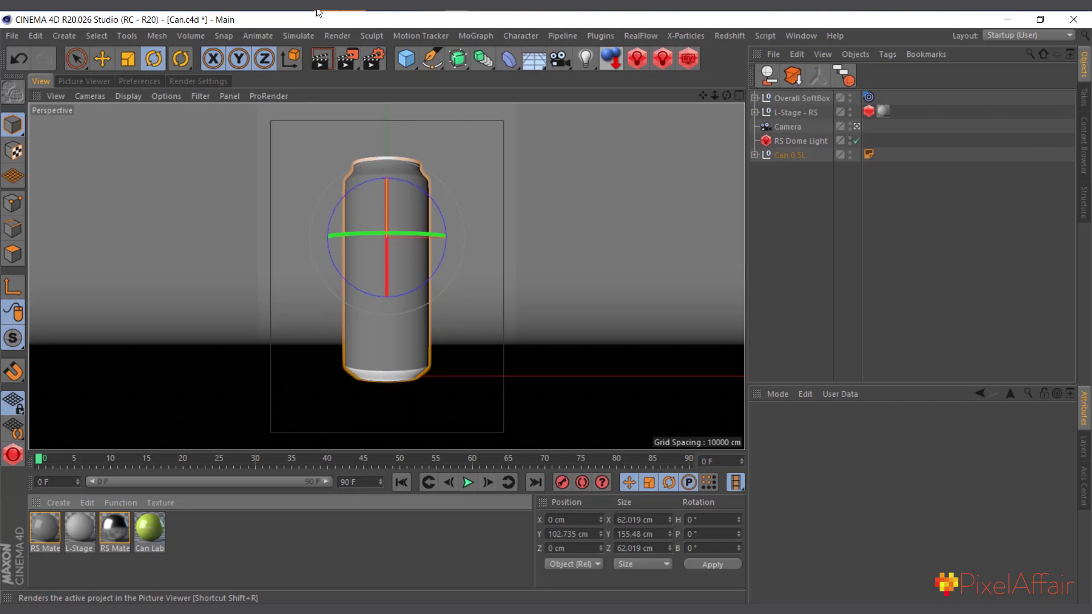
Step: Switch to Photoshop and examine the Logo, Logo Mask, BG and BG 2 layers of PSD energy 1.psd
{"action": "key", "text": "alt+Tab"}
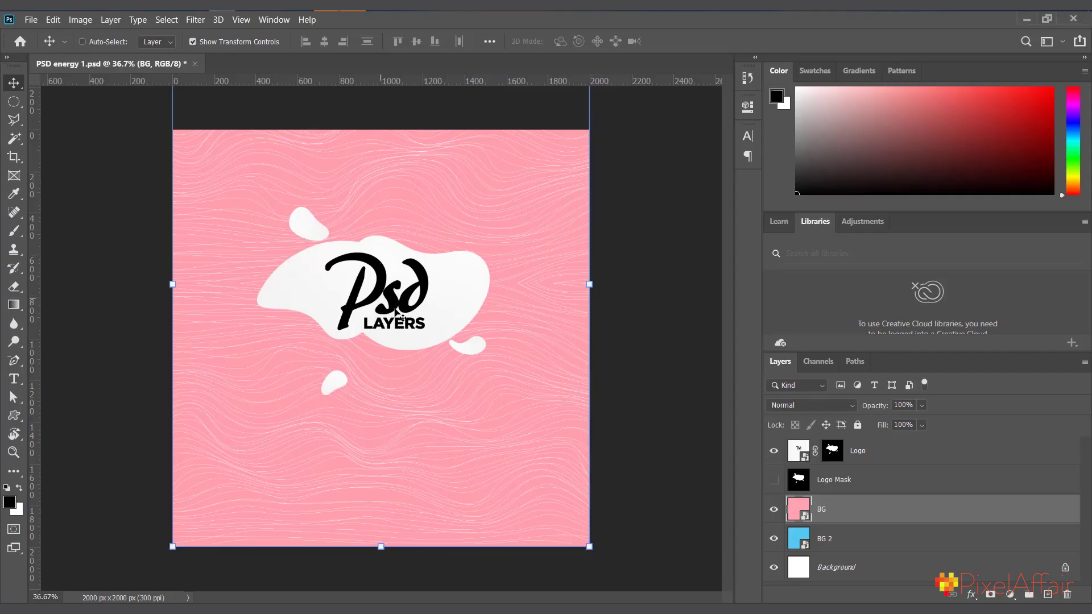
{"action": "scroll", "coordinate": [313, 331], "scroll_direction": "up", "scroll_amount": 1, "text": "alt"}
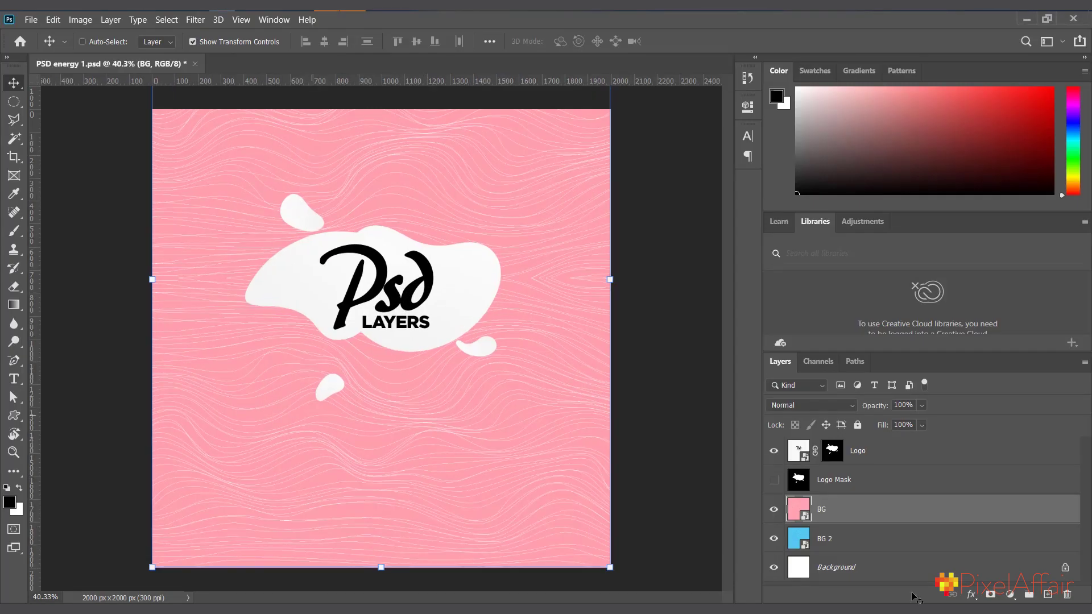
{"action": "left_click", "coordinate": [876, 458]}
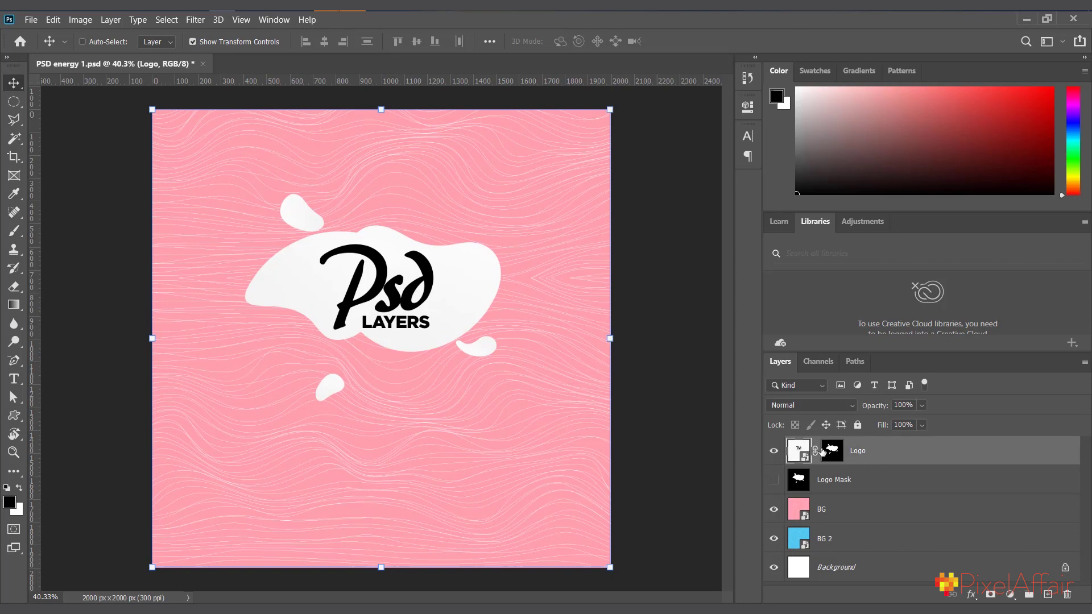
{"action": "left_click", "coordinate": [871, 485]}
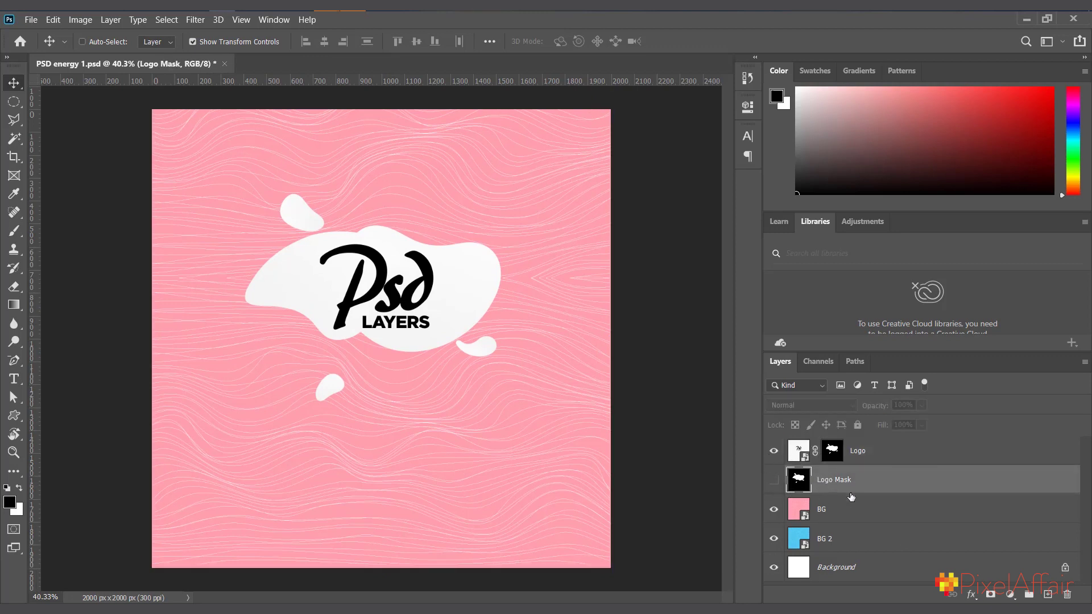
{"action": "left_click", "coordinate": [838, 514]}
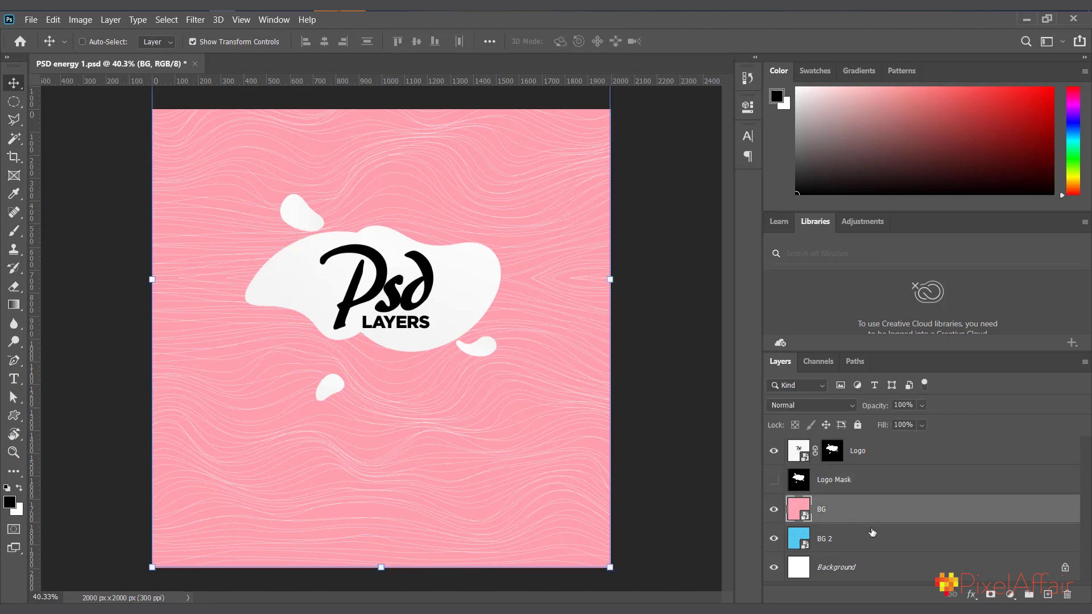
{"action": "left_click", "coordinate": [848, 543]}
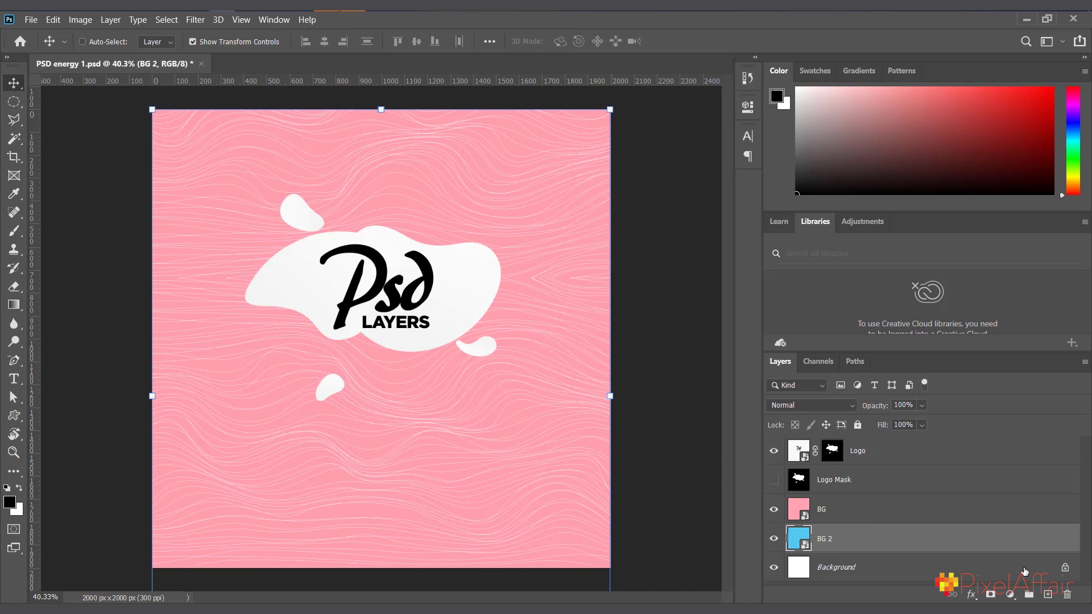
Step: Unlock the white Background layer and delete it from the document
{"action": "left_click", "coordinate": [1065, 567]}
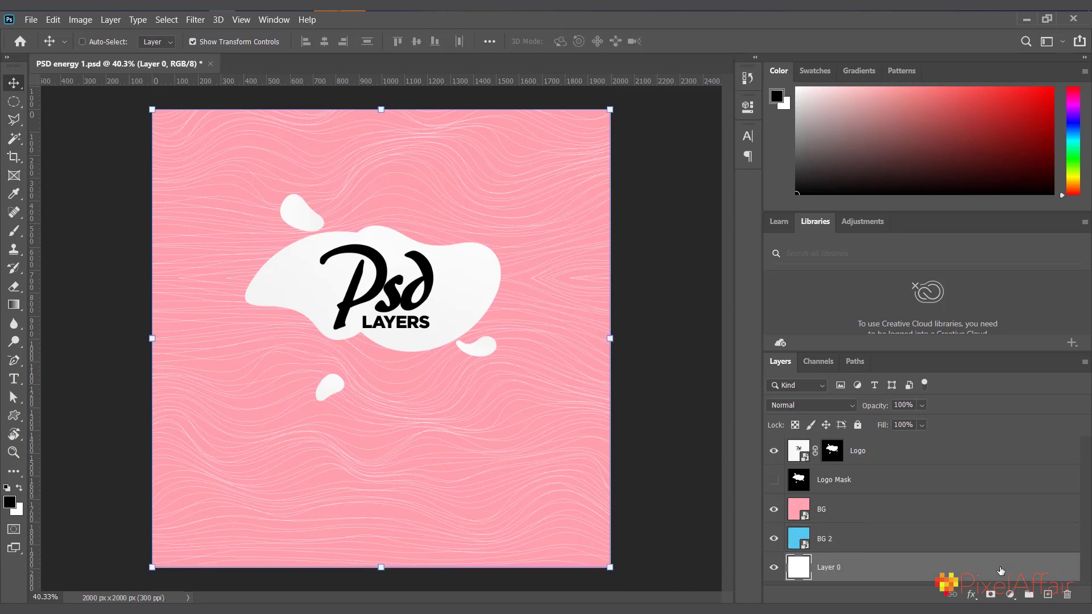
{"action": "left_click", "coordinate": [1067, 595]}
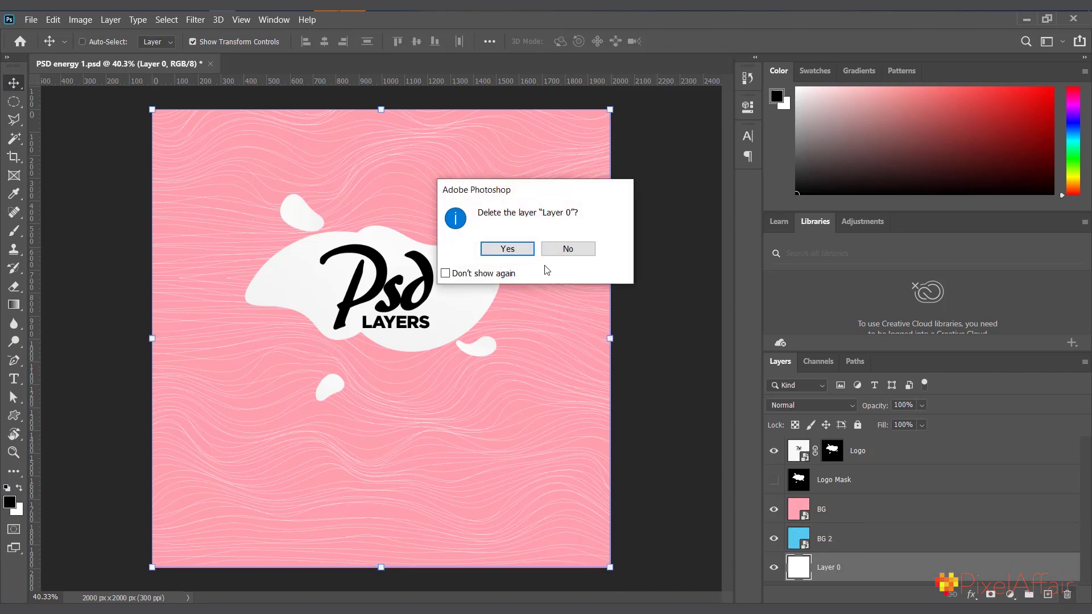
{"action": "left_click", "coordinate": [502, 248]}
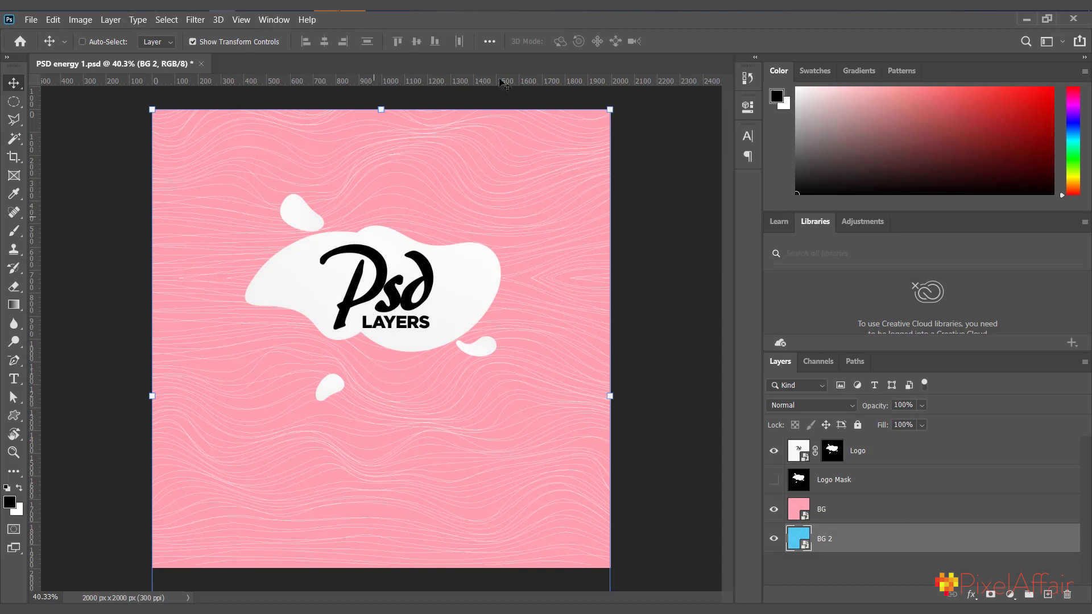
Step: Switch to Cinema 4D, open the shader graph of the plain grey can material and add a Texture node
{"action": "mouse_move", "coordinate": [468, 11]}
{"action": "left_click", "coordinate": [438, 78]}
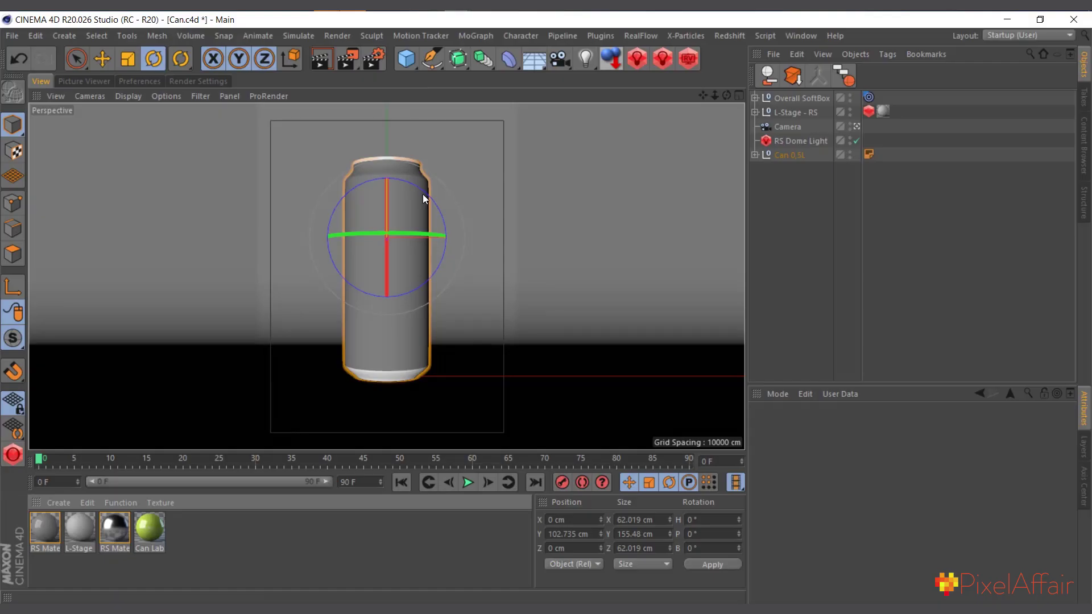
{"action": "left_click", "coordinate": [46, 530]}
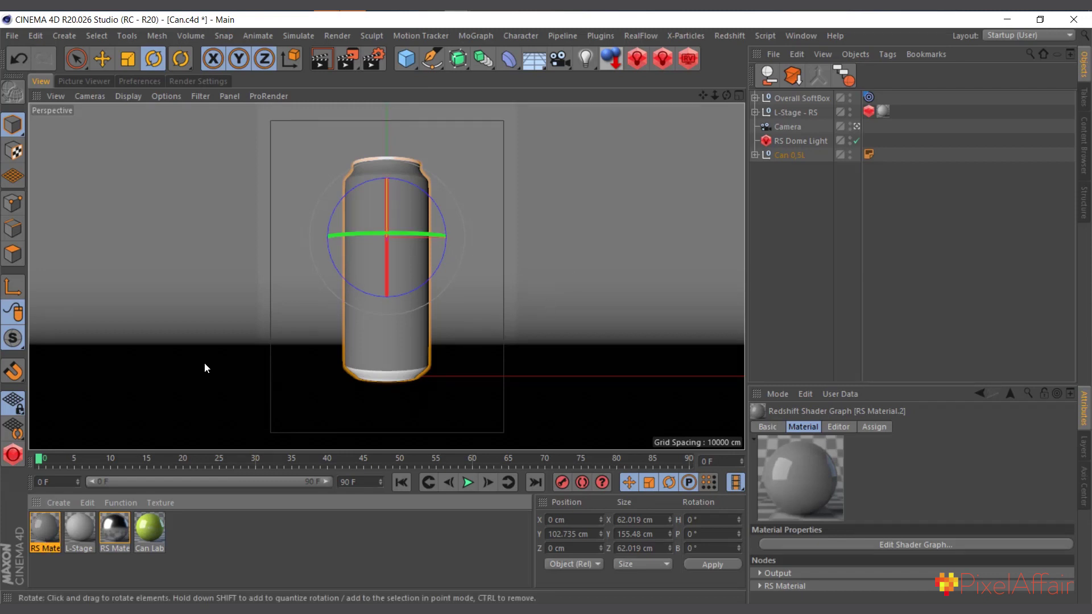
{"action": "double_click", "coordinate": [53, 527]}
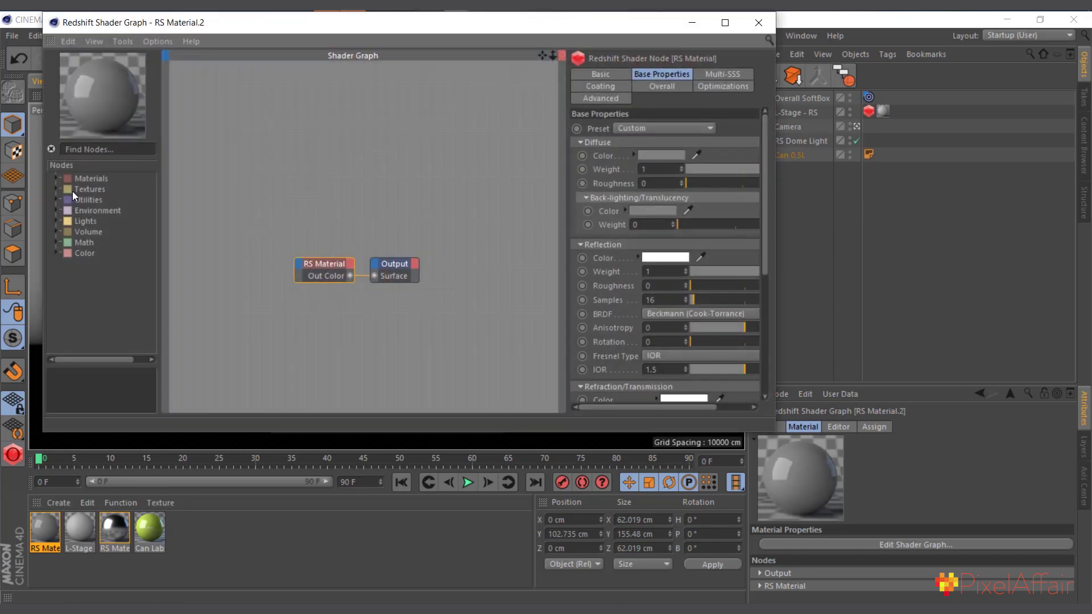
{"action": "left_click", "coordinate": [55, 190]}
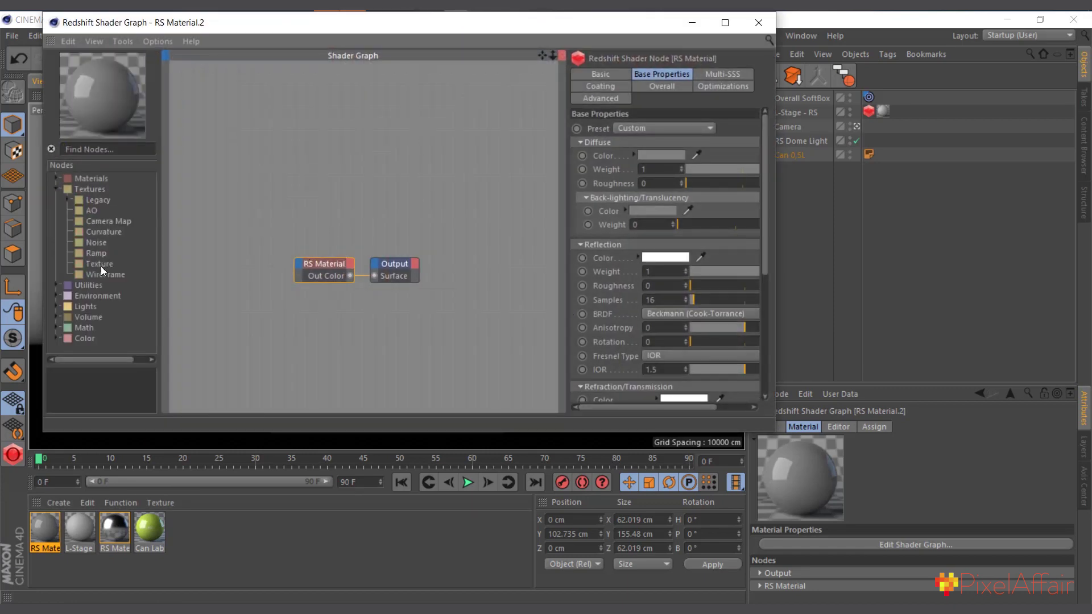
{"action": "left_click_drag", "start_coordinate": [100, 264], "coordinate": [234, 251]}
Step: Load PSD energy 1.psd from the Misc Scenes folder as the texture node's image
{"action": "left_click", "coordinate": [630, 74]}
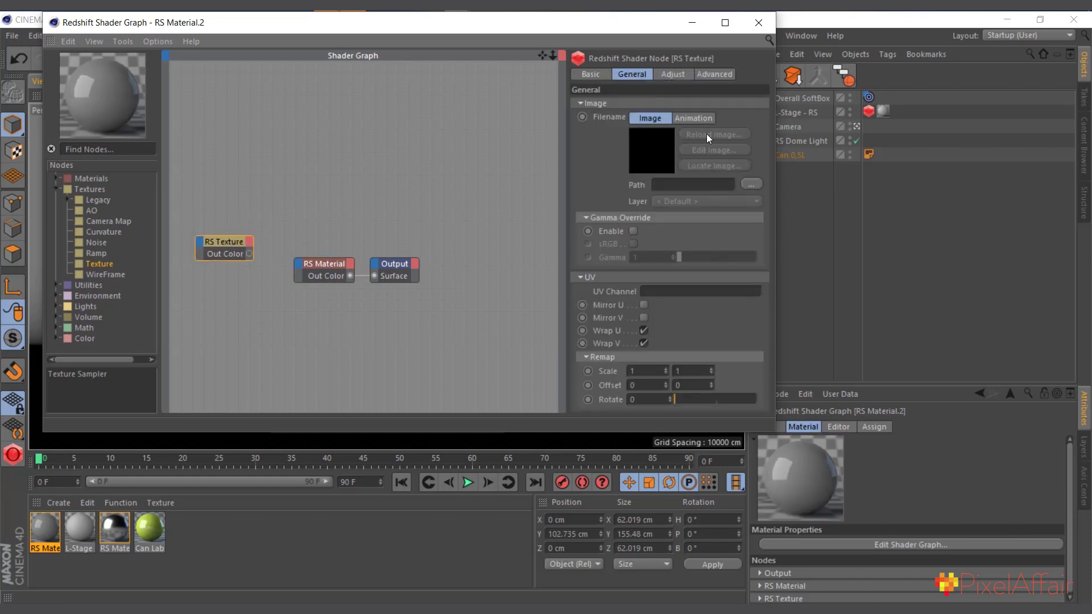
{"action": "left_click", "coordinate": [750, 185]}
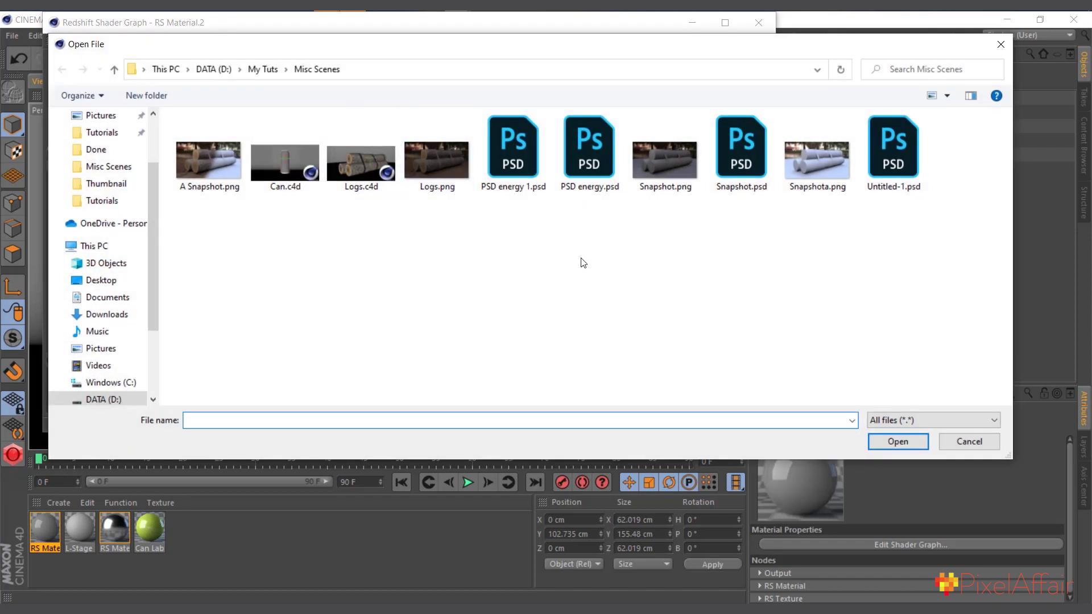
{"action": "left_click", "coordinate": [514, 165]}
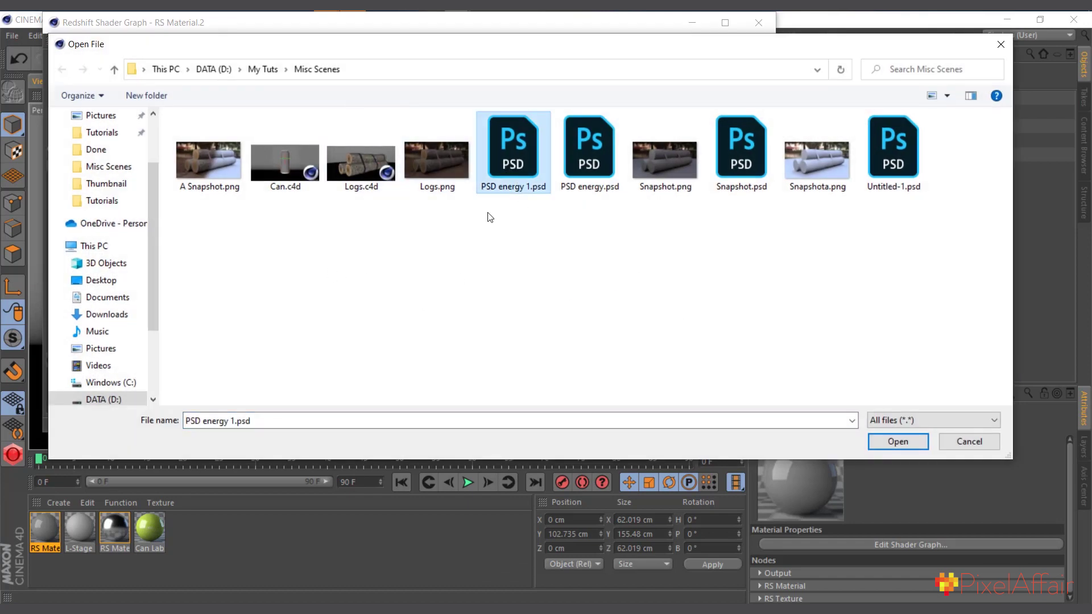
{"action": "left_click", "coordinate": [885, 443]}
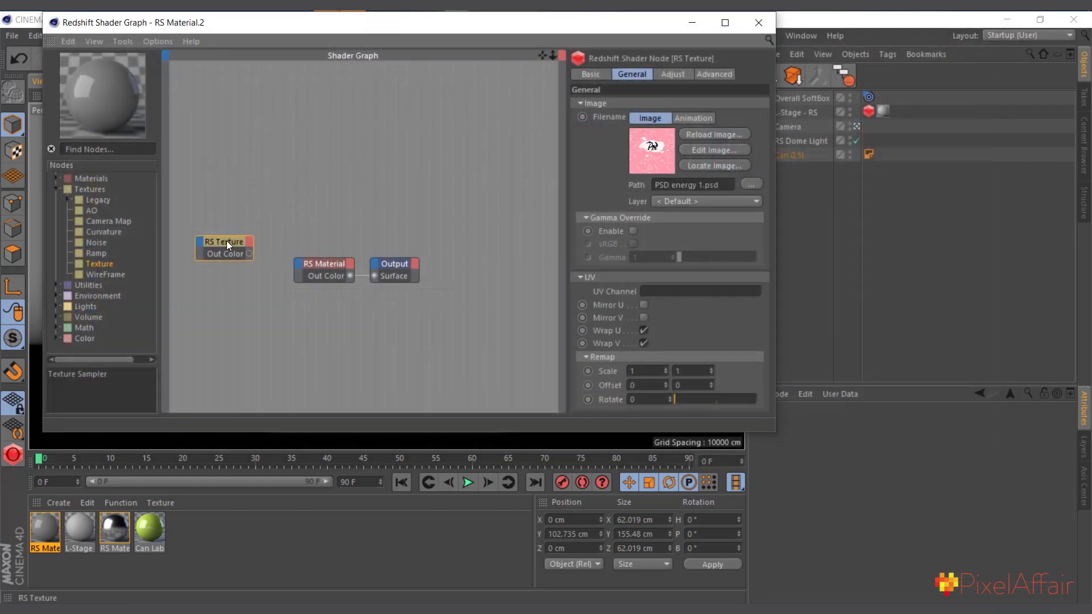
Step: Connect the RS Texture node's Out Color to the Diffuse Color of the RS Material node
{"action": "left_click_drag", "start_coordinate": [288, 265], "coordinate": [298, 263]}
{"action": "mouse_move", "coordinate": [343, 275]}
{"action": "left_click", "coordinate": [527, 276]}
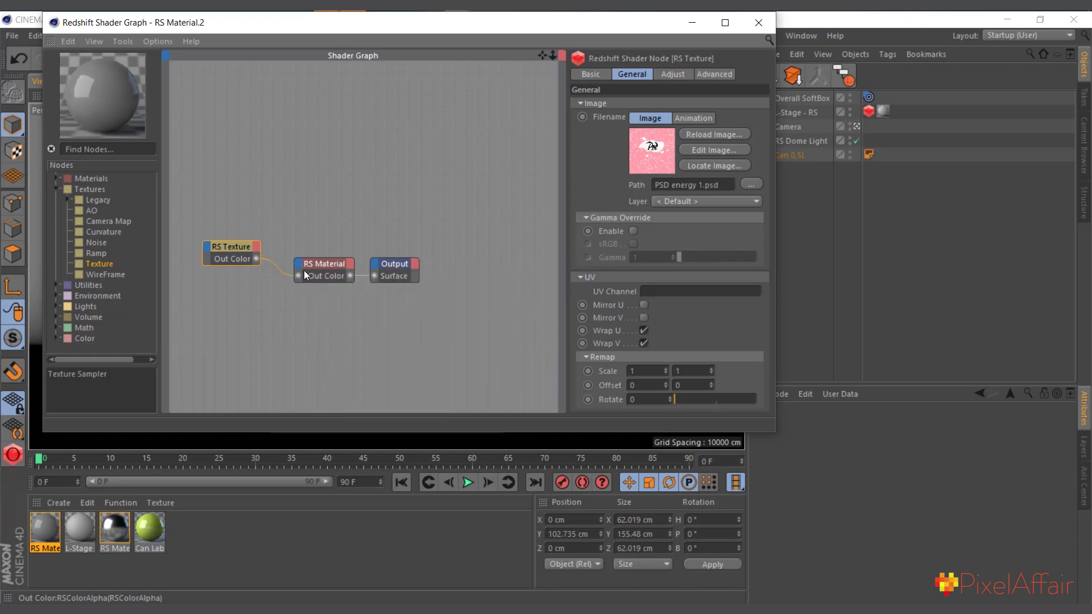
Step: Bring up the Redshift RenderView and start an interactive render of the textured can
{"action": "left_click_drag", "start_coordinate": [170, 22], "coordinate": [1091, 162]}
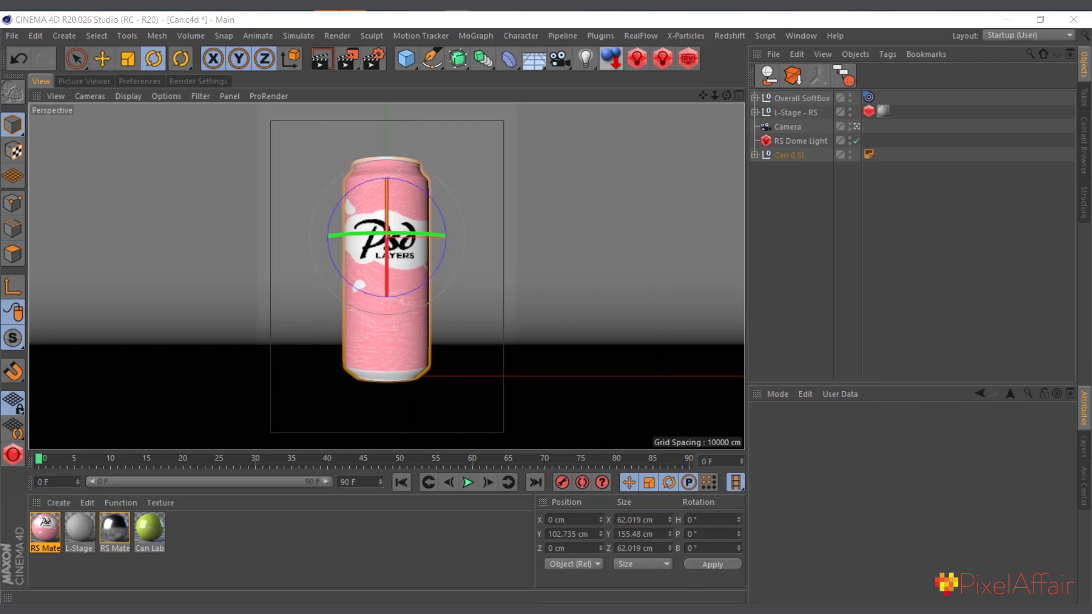
{"action": "left_click_drag", "start_coordinate": [830, 91], "coordinate": [769, 80]}
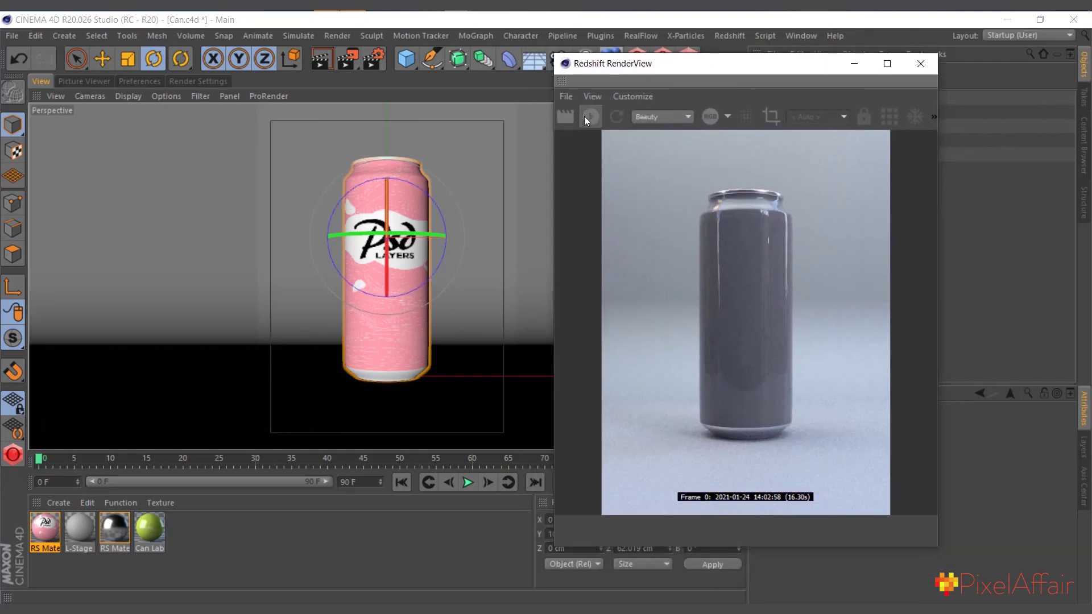
{"action": "left_click", "coordinate": [589, 116]}
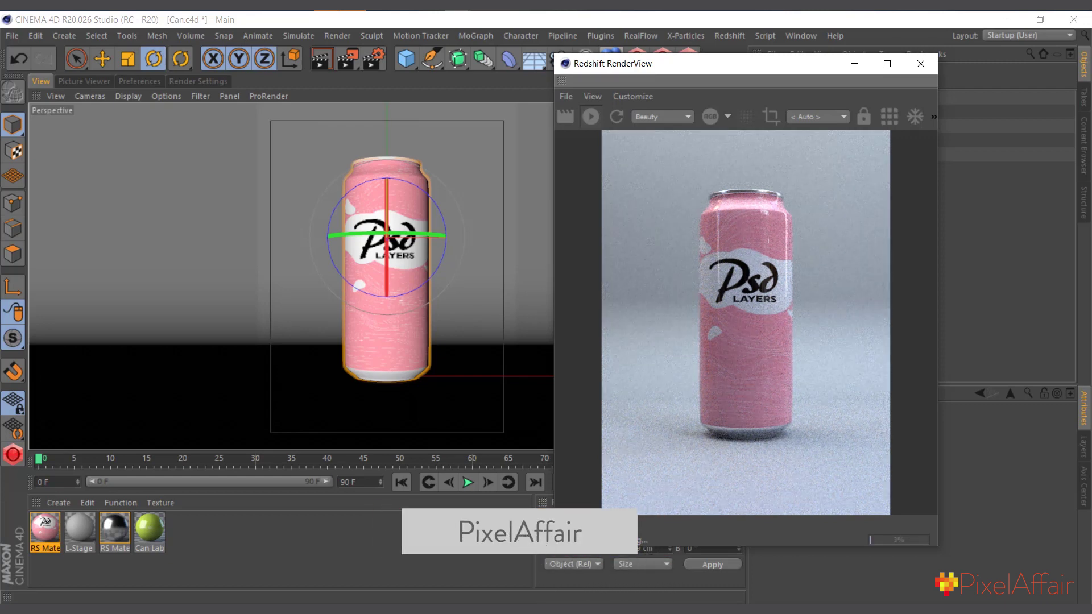
Step: Reopen the can material's shader graph, set the texture's layer to BG and inspect the render
{"action": "double_click", "coordinate": [45, 529]}
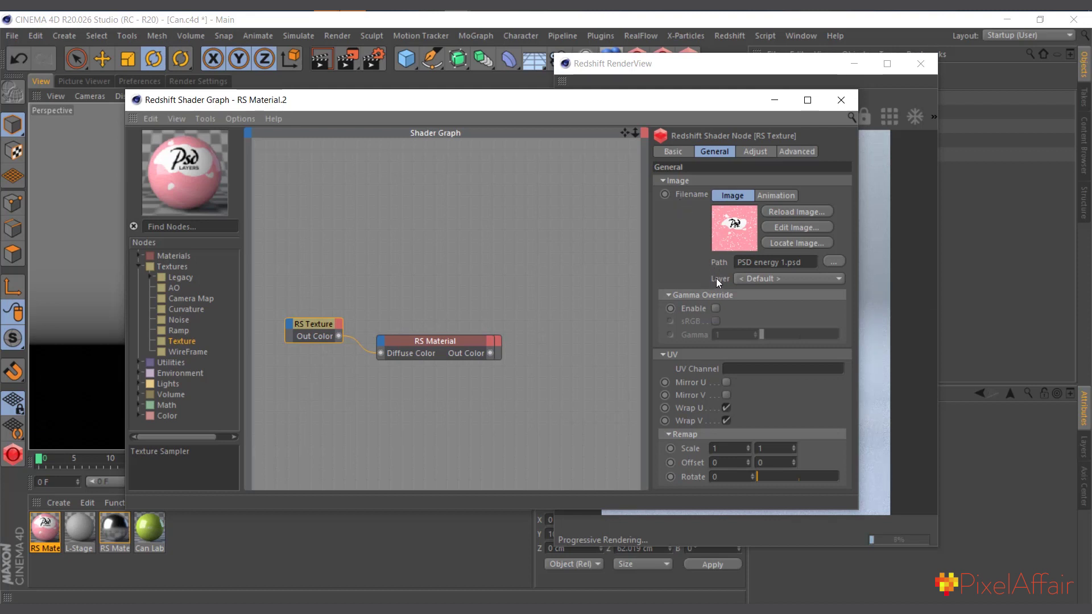
{"action": "left_click", "coordinate": [749, 281]}
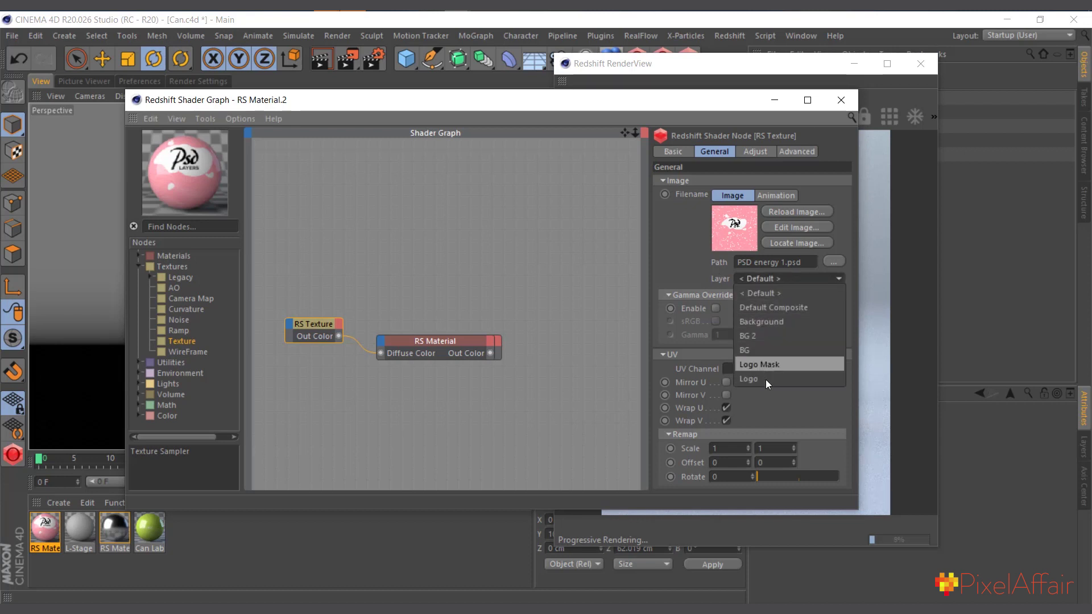
{"action": "left_click", "coordinate": [766, 347]}
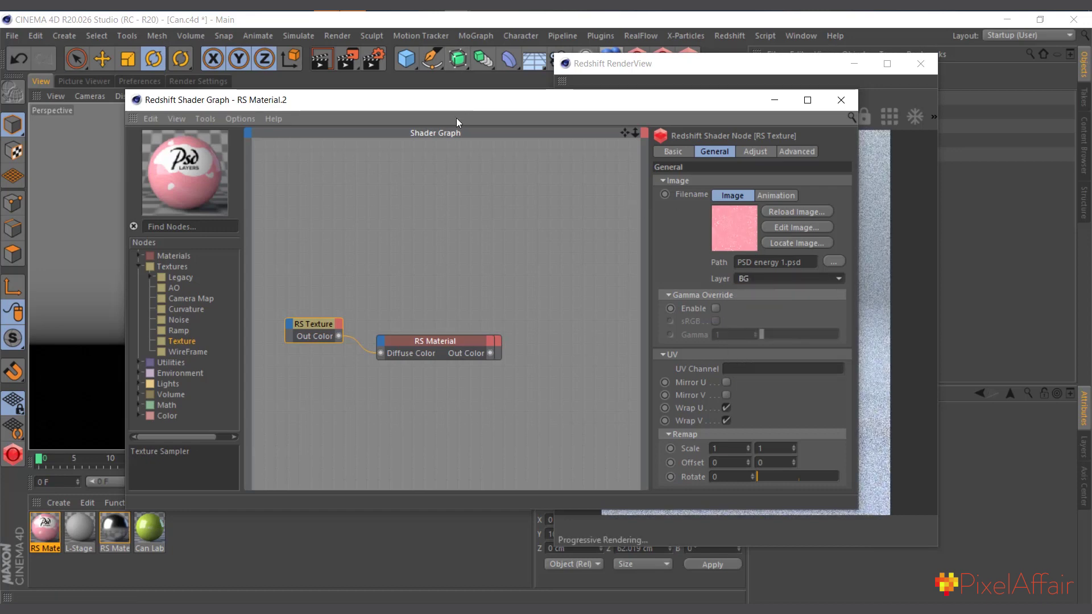
{"action": "left_click_drag", "start_coordinate": [462, 103], "coordinate": [310, 293]}
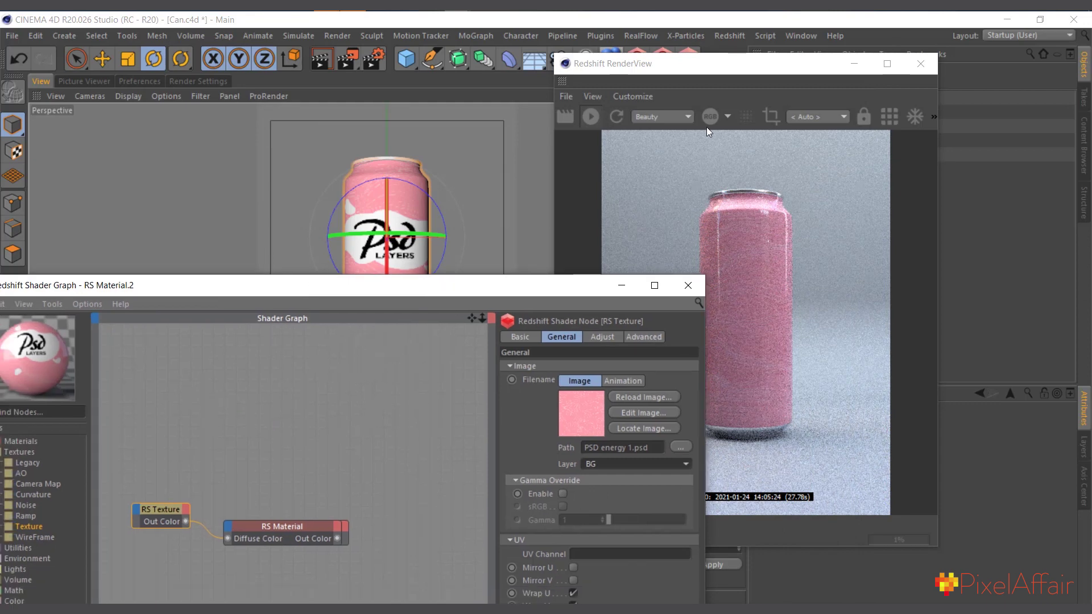
{"action": "left_click_drag", "start_coordinate": [751, 78], "coordinate": [795, 67]}
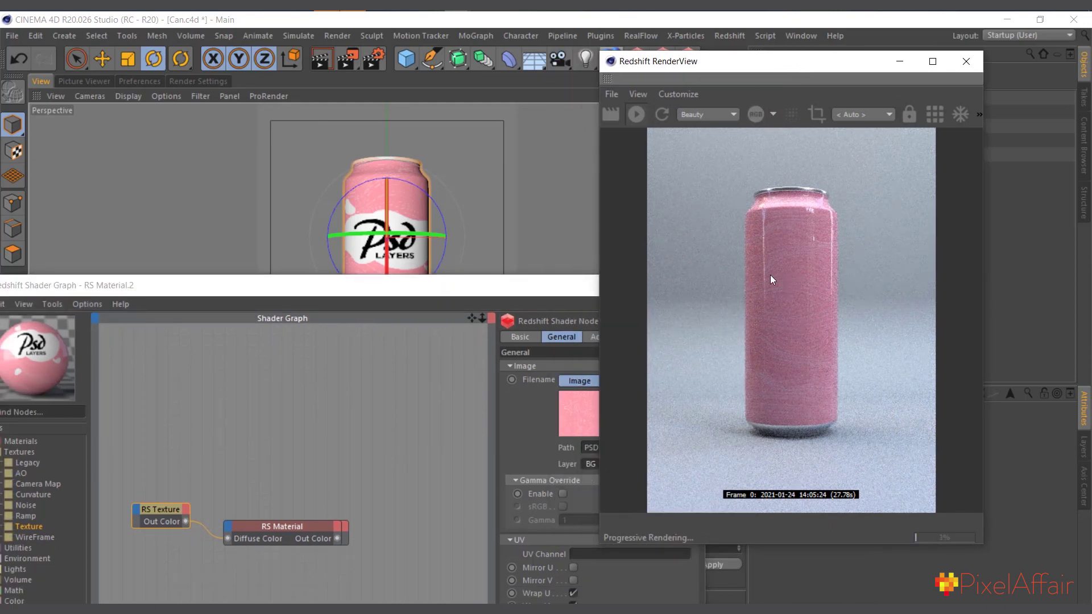
Step: Set the RS Texture node's layer to Logo
{"action": "left_click_drag", "start_coordinate": [449, 291], "coordinate": [653, 145]}
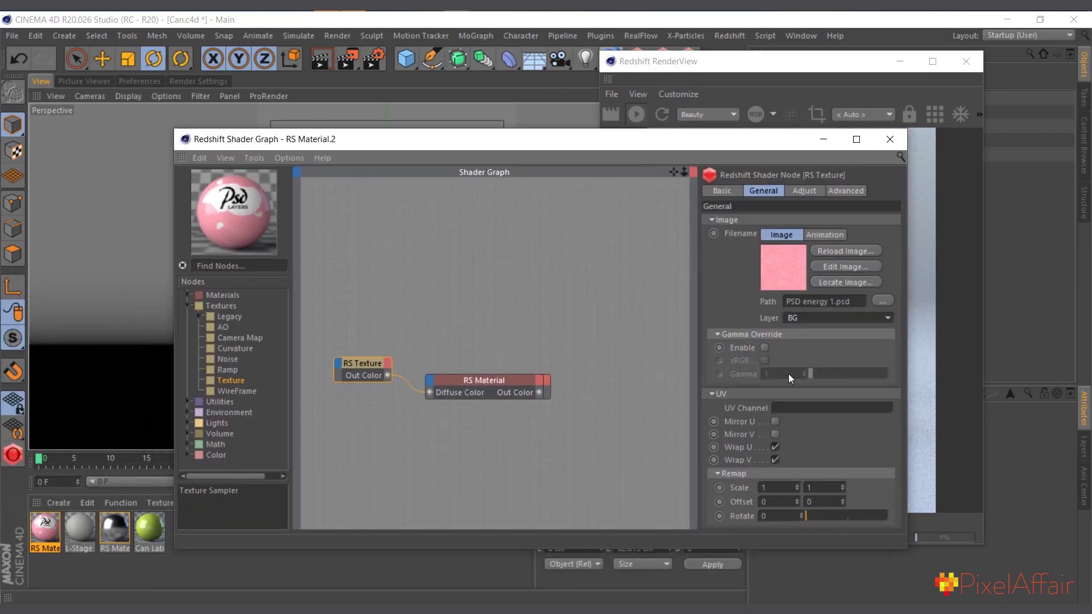
{"action": "left_click", "coordinate": [808, 318]}
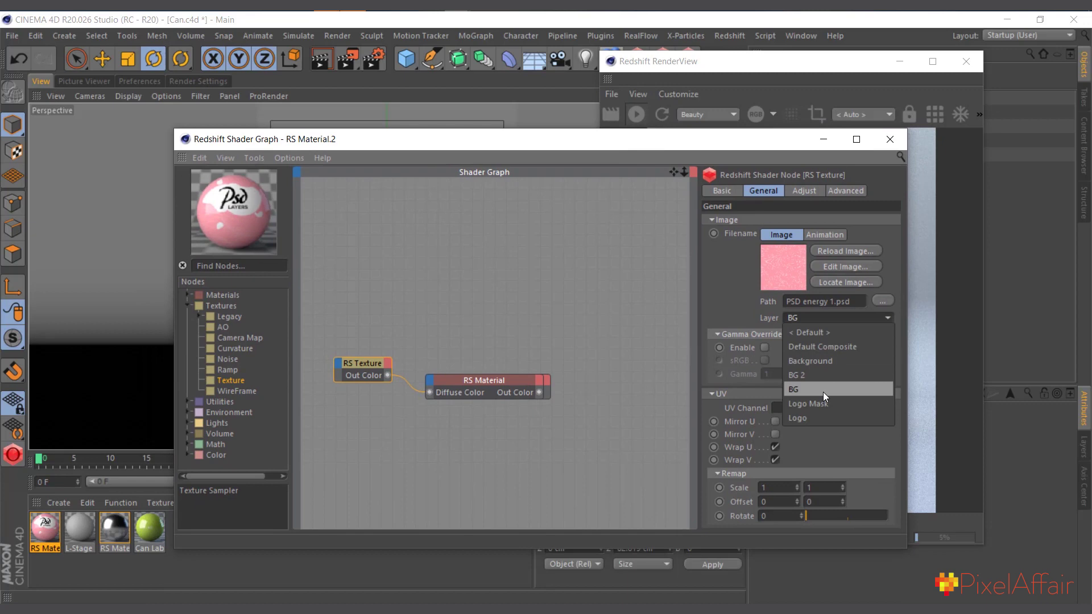
{"action": "left_click", "coordinate": [820, 418]}
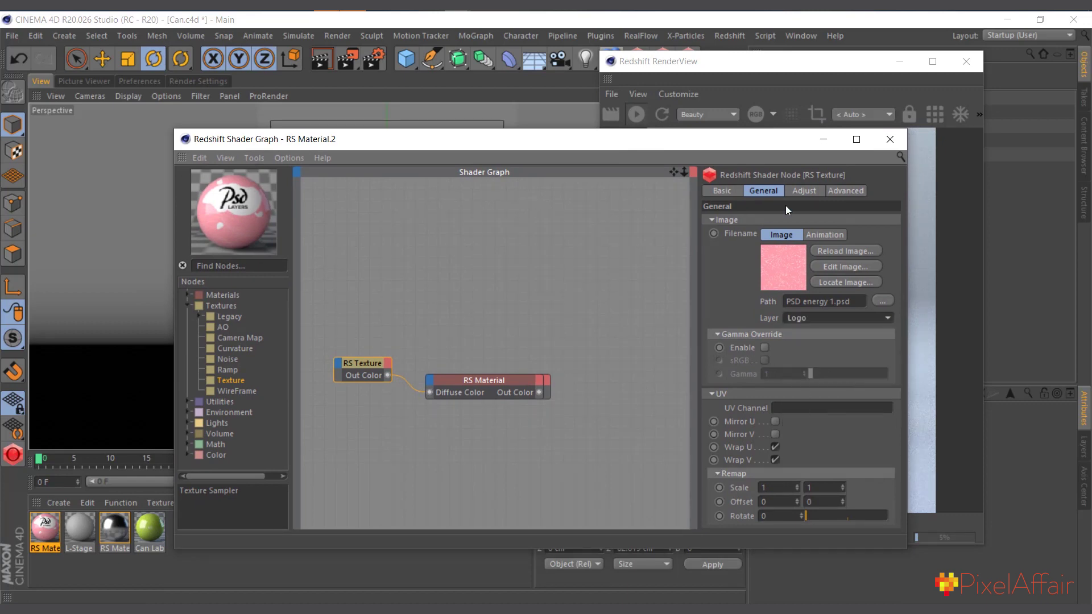
{"action": "left_click_drag", "start_coordinate": [622, 143], "coordinate": [534, 135]}
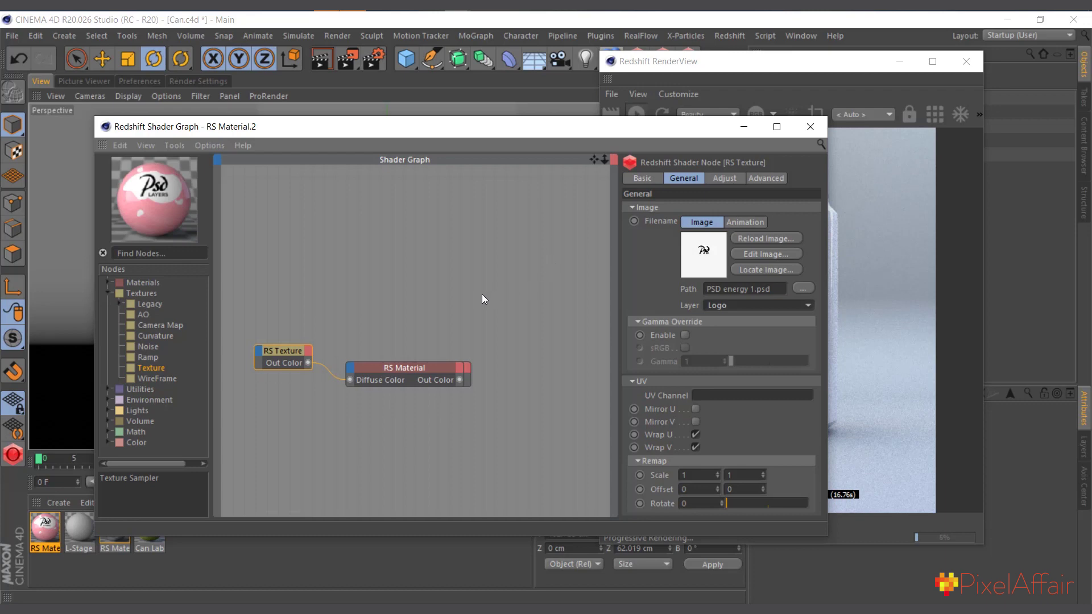
Step: Rearrange the shader graph so the RS Material and Output nodes sit apart from each other
{"action": "left_click_drag", "start_coordinate": [348, 305], "coordinate": [370, 385]}
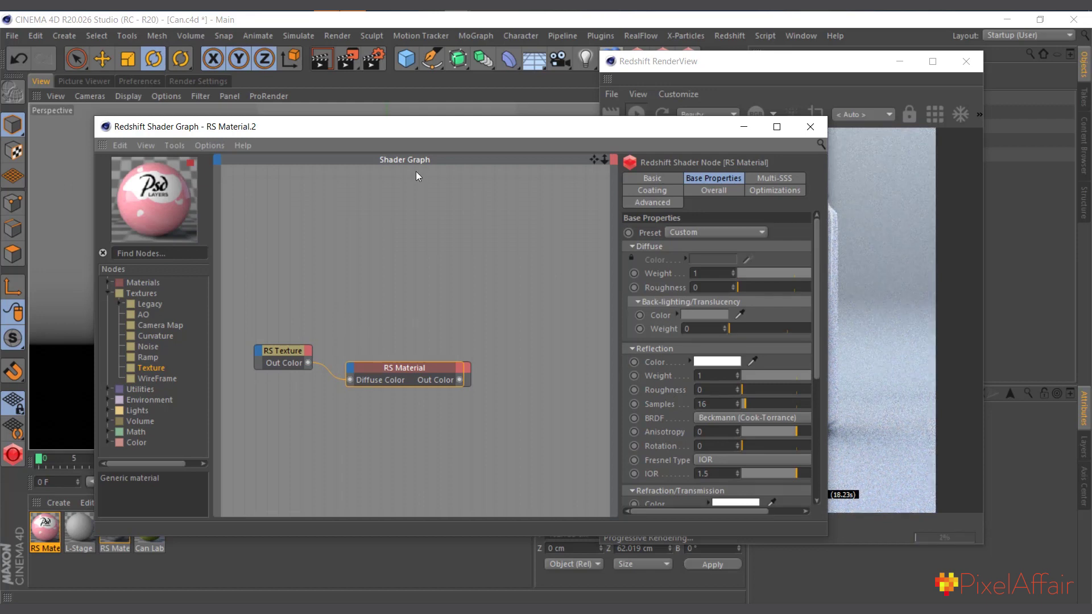
{"action": "left_click_drag", "start_coordinate": [430, 138], "coordinate": [463, 121]}
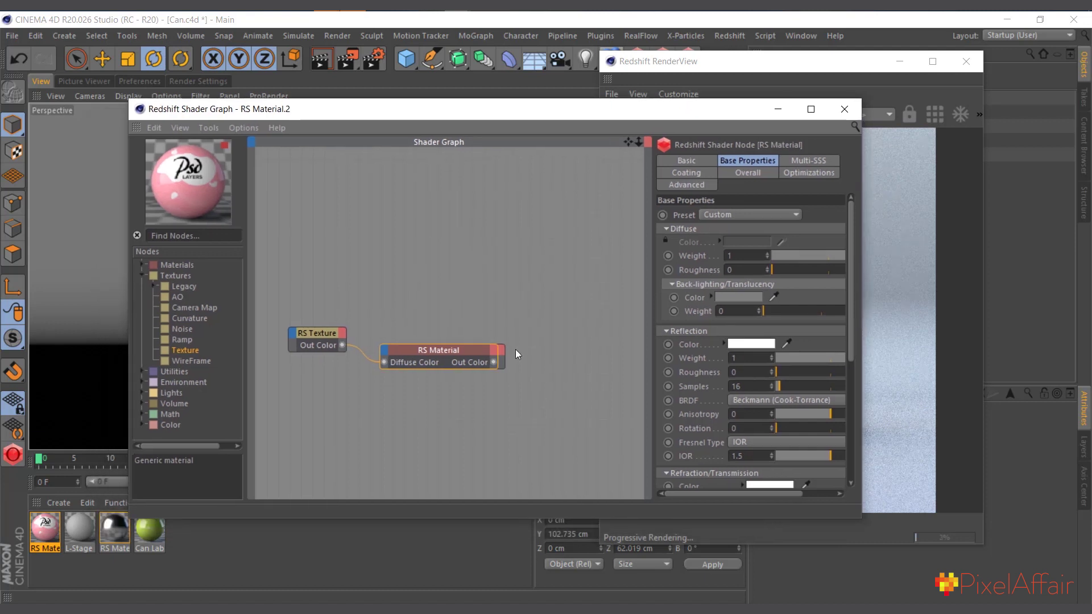
{"action": "left_click_drag", "start_coordinate": [408, 349], "coordinate": [368, 333]}
{"action": "left_click_drag", "start_coordinate": [481, 361], "coordinate": [481, 329]}
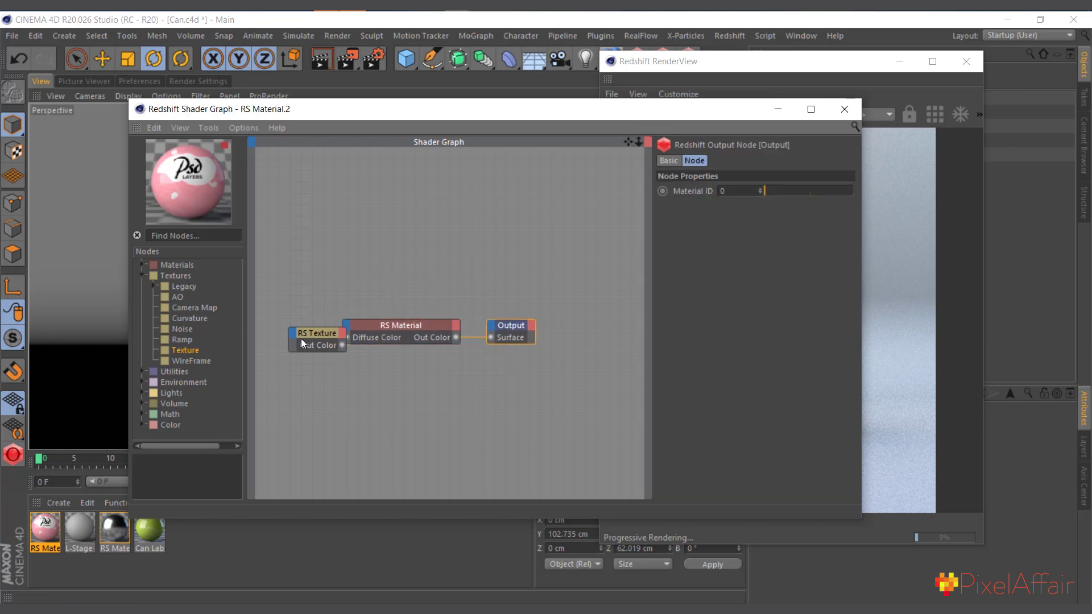
Step: Set the RS Texture node's layer to BG
{"action": "left_click", "coordinate": [301, 339]}
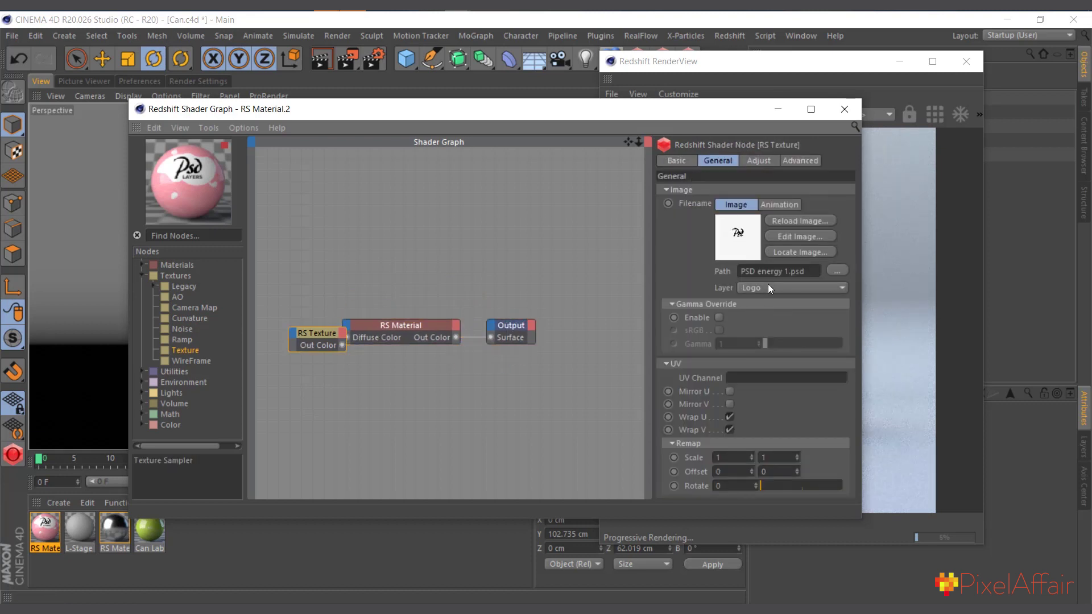
{"action": "left_click", "coordinate": [776, 288]}
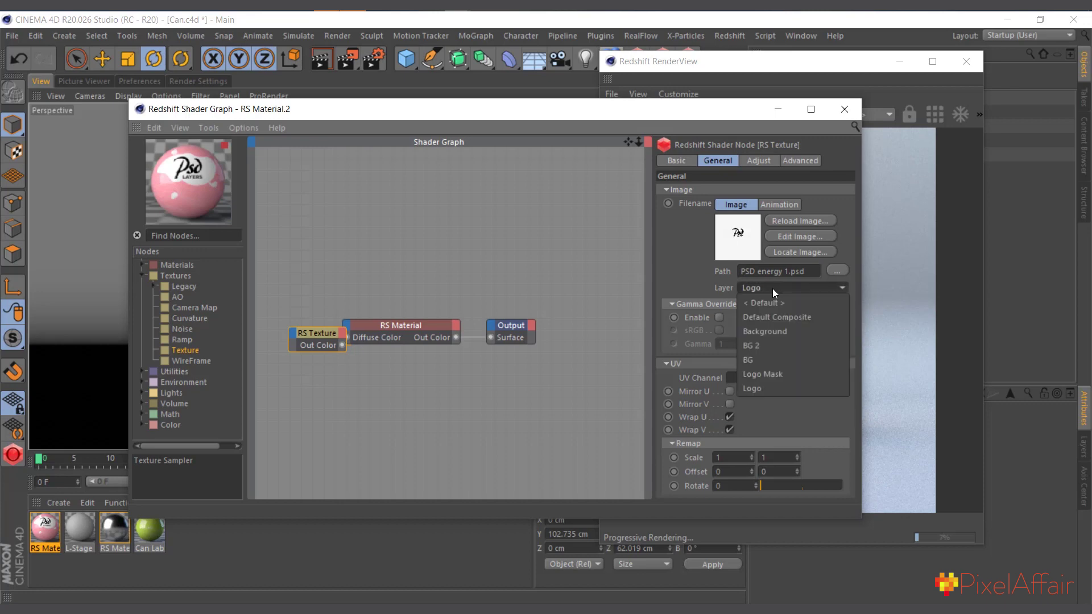
{"action": "left_click", "coordinate": [769, 360]}
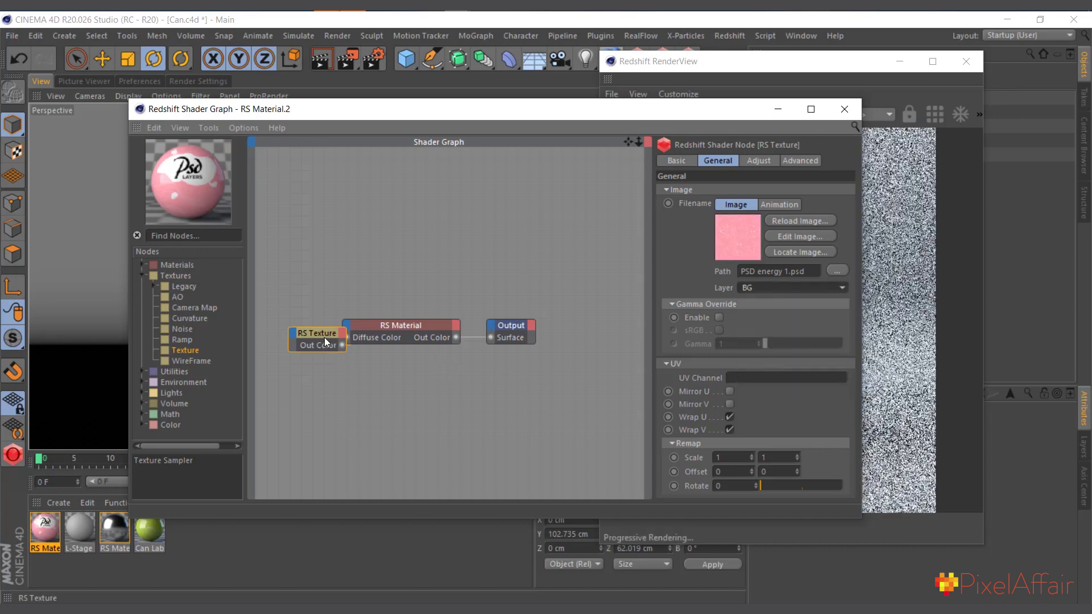
Step: Duplicate the connected RS Texture and RS Material nodes below the originals and set the copied texture's layer to Logo
{"action": "left_click_drag", "start_coordinate": [321, 332], "coordinate": [390, 386]}
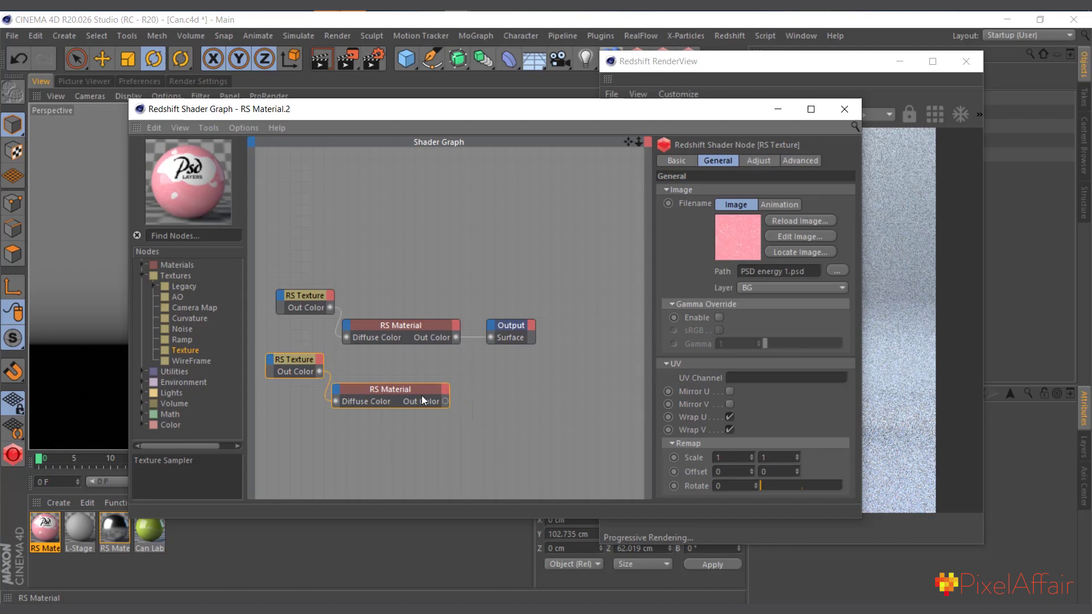
{"action": "left_click", "coordinate": [409, 390]}
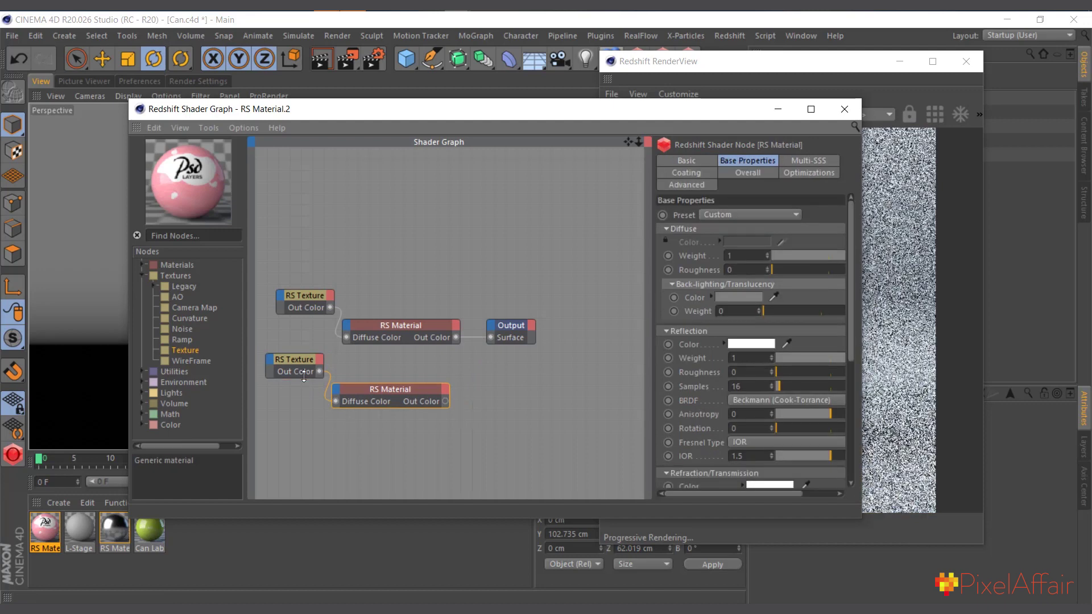
{"action": "left_click", "coordinate": [293, 358]}
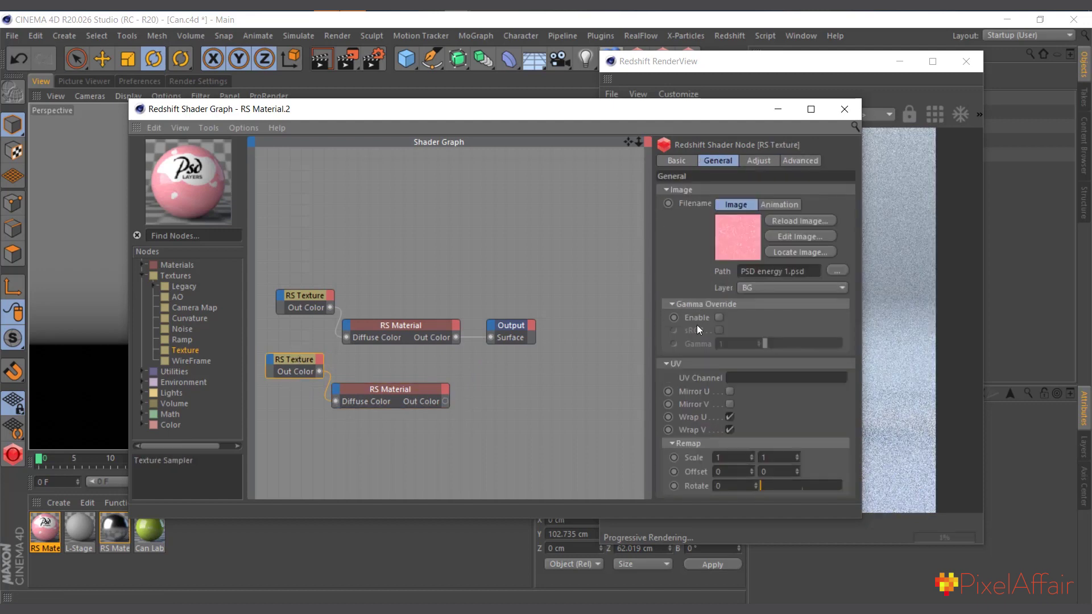
{"action": "left_click", "coordinate": [771, 289]}
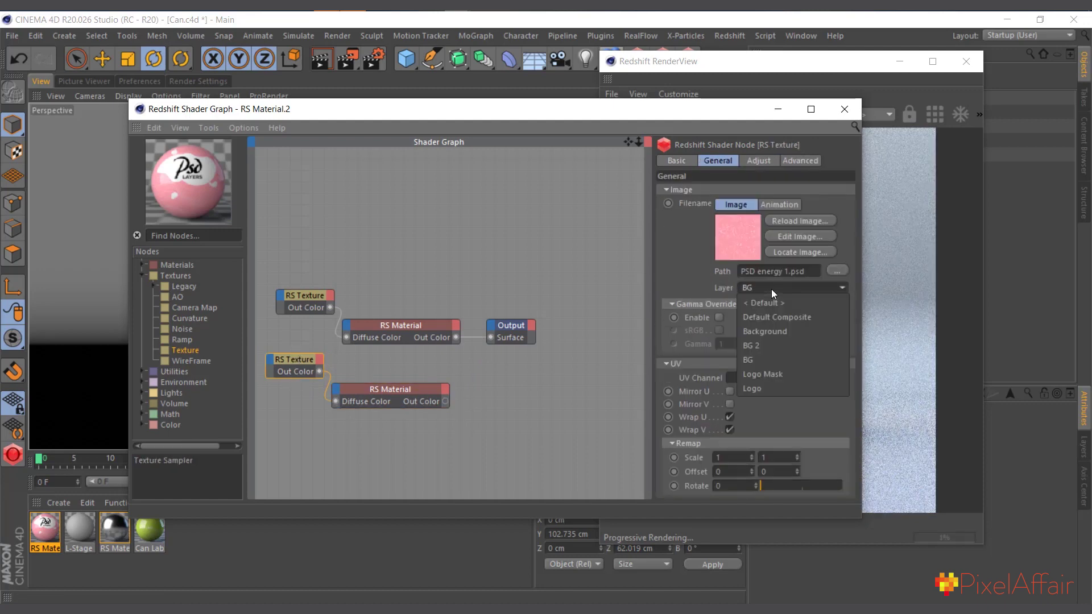
{"action": "left_click", "coordinate": [756, 386]}
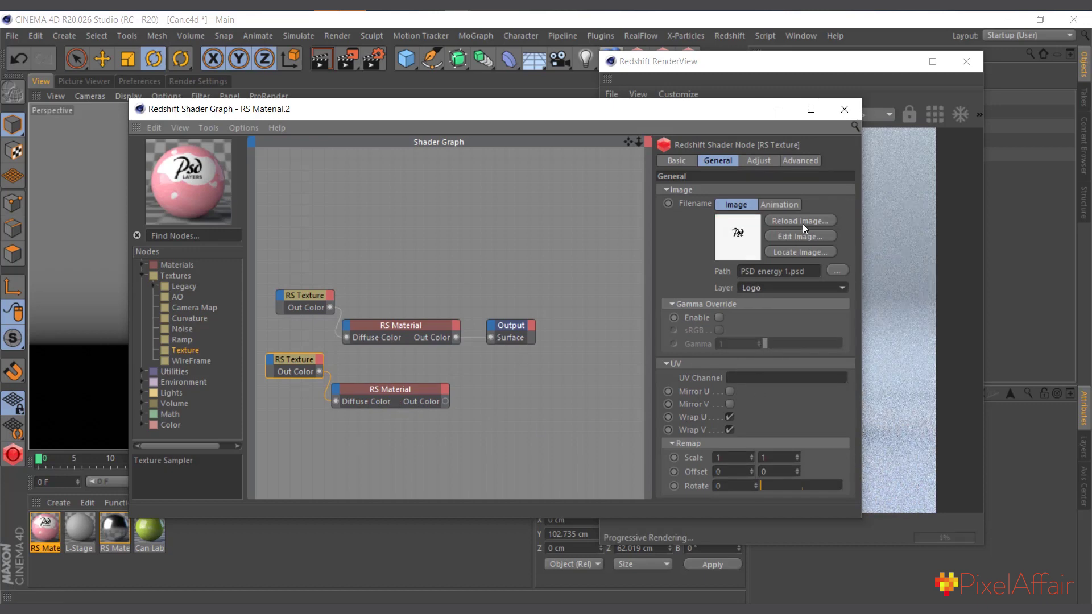
Step: Find the Material Blender node and add it to the shader graph between the materials and the Output node
{"action": "left_click_drag", "start_coordinate": [713, 120], "coordinate": [750, 170]}
{"action": "left_click", "coordinate": [228, 286]}
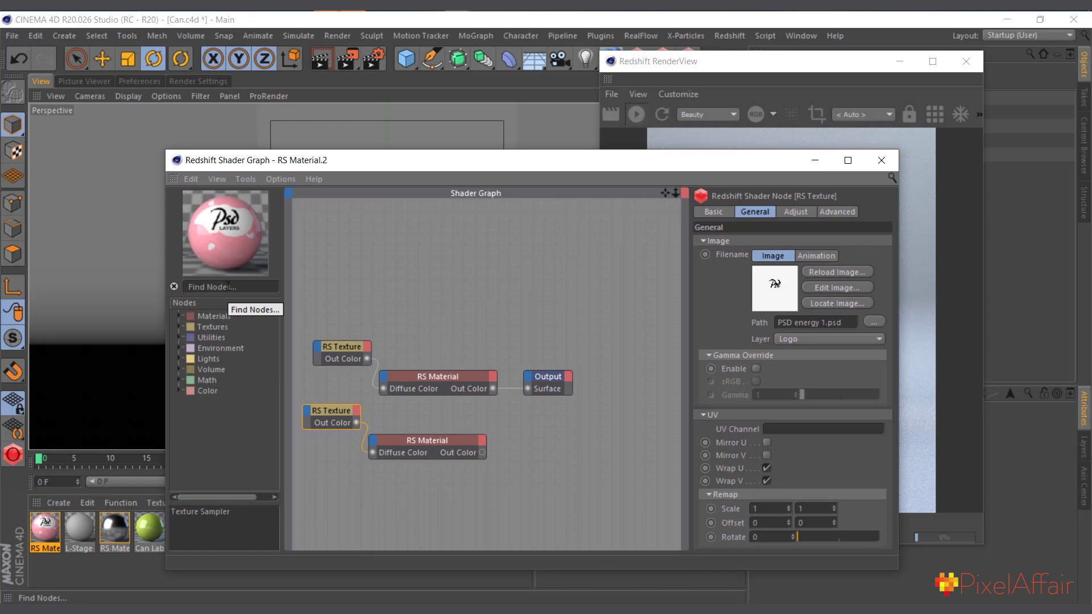
{"action": "type", "text": "ble"}
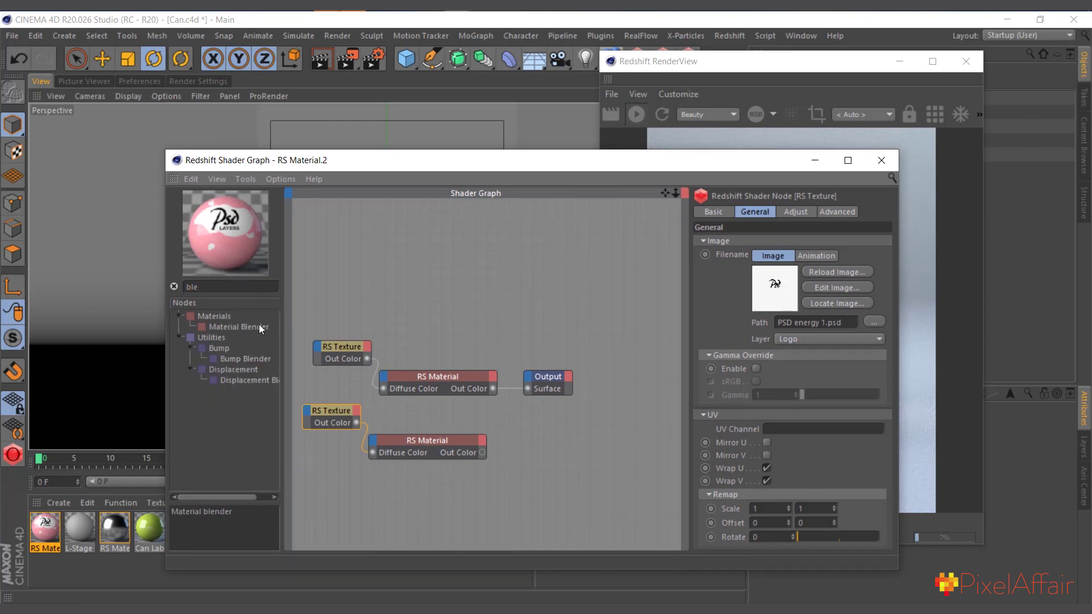
{"action": "left_click_drag", "start_coordinate": [262, 328], "coordinate": [547, 313]}
{"action": "left_click_drag", "start_coordinate": [553, 375], "coordinate": [622, 352]}
{"action": "left_click_drag", "start_coordinate": [547, 306], "coordinate": [543, 320]}
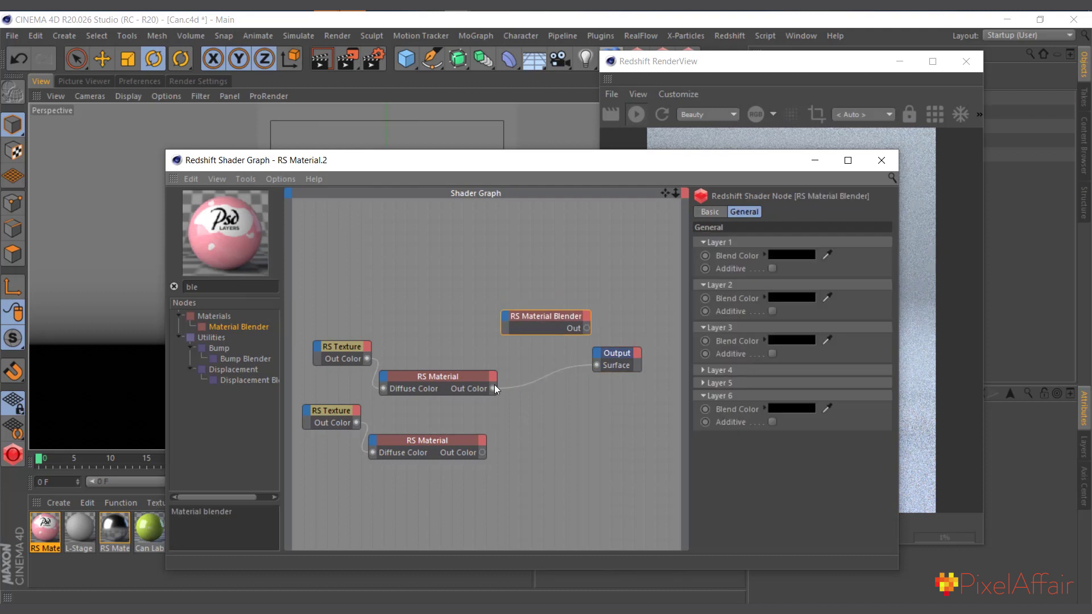
Step: Move the upper RS Material level with the Material Blender and connect its Out Color to Base Color
{"action": "left_click_drag", "start_coordinate": [466, 378], "coordinate": [424, 298]}
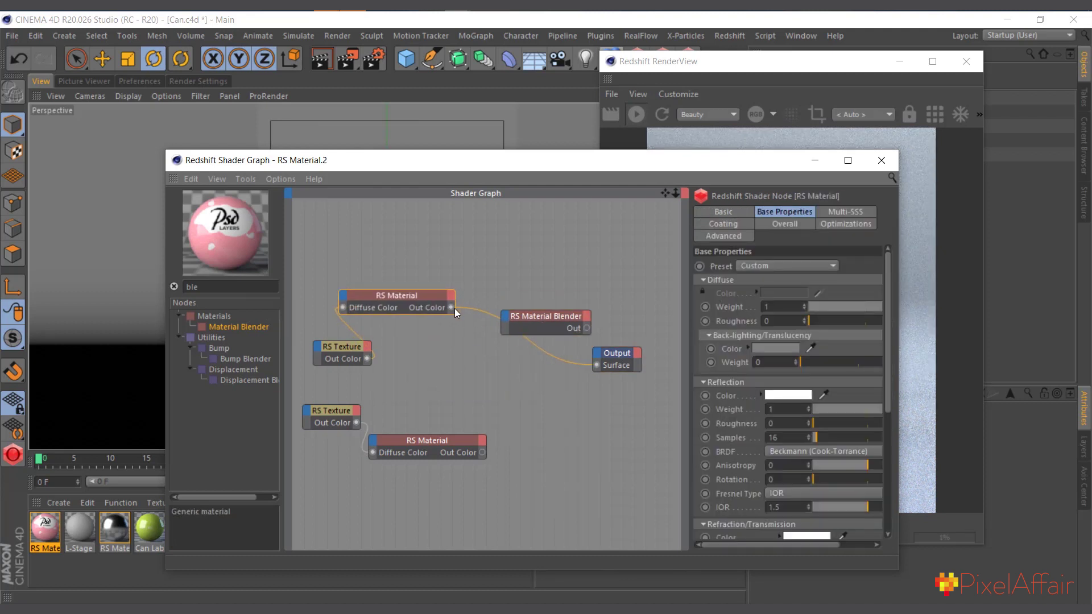
{"action": "left_click_drag", "start_coordinate": [506, 319], "coordinate": [507, 323]}
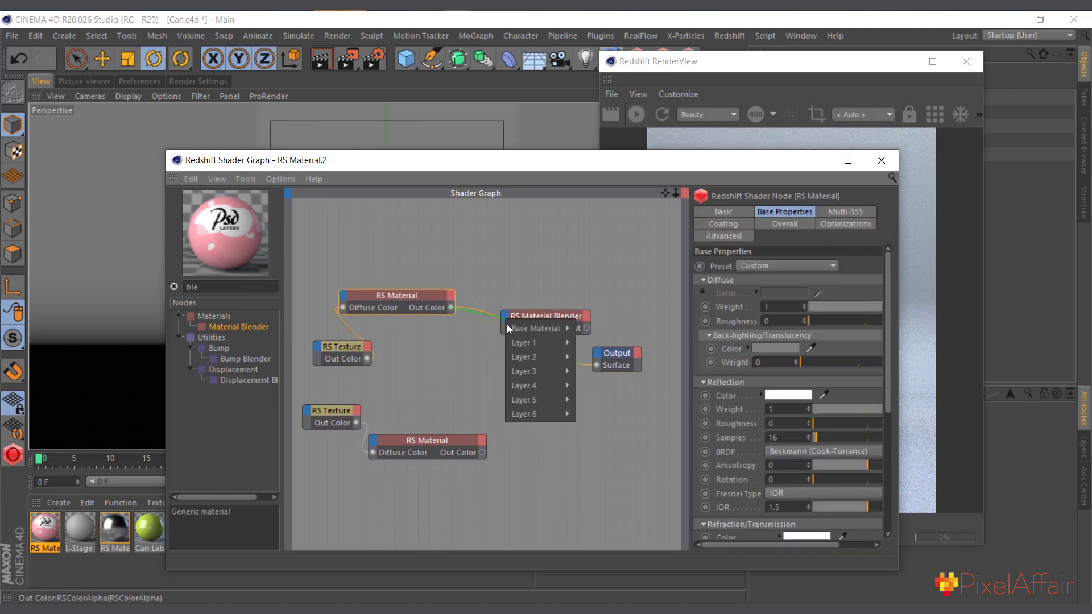
{"action": "mouse_move", "coordinate": [534, 329]}
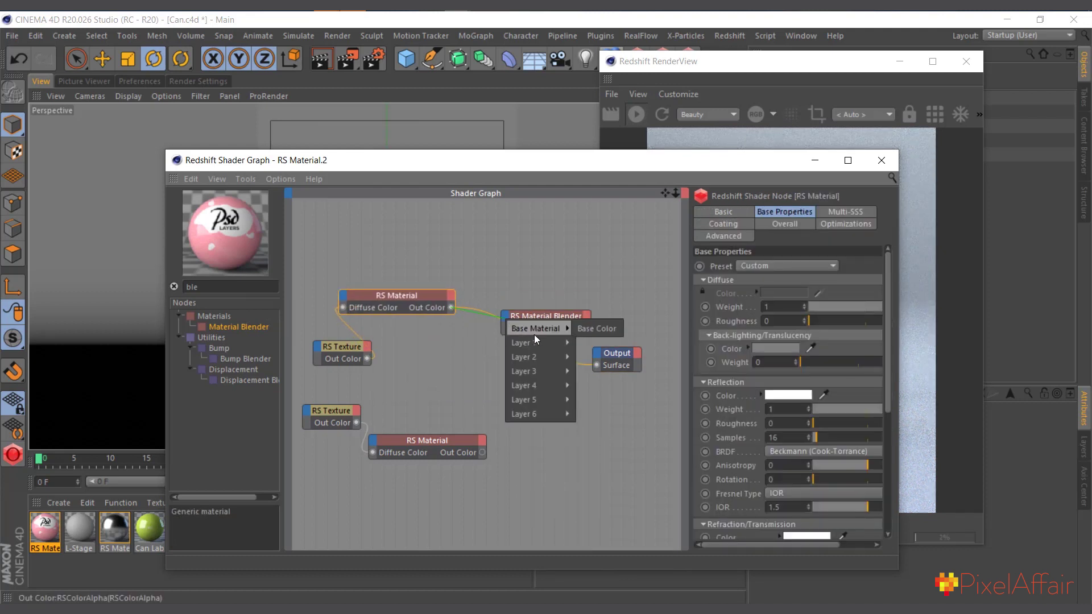
{"action": "left_click", "coordinate": [589, 327]}
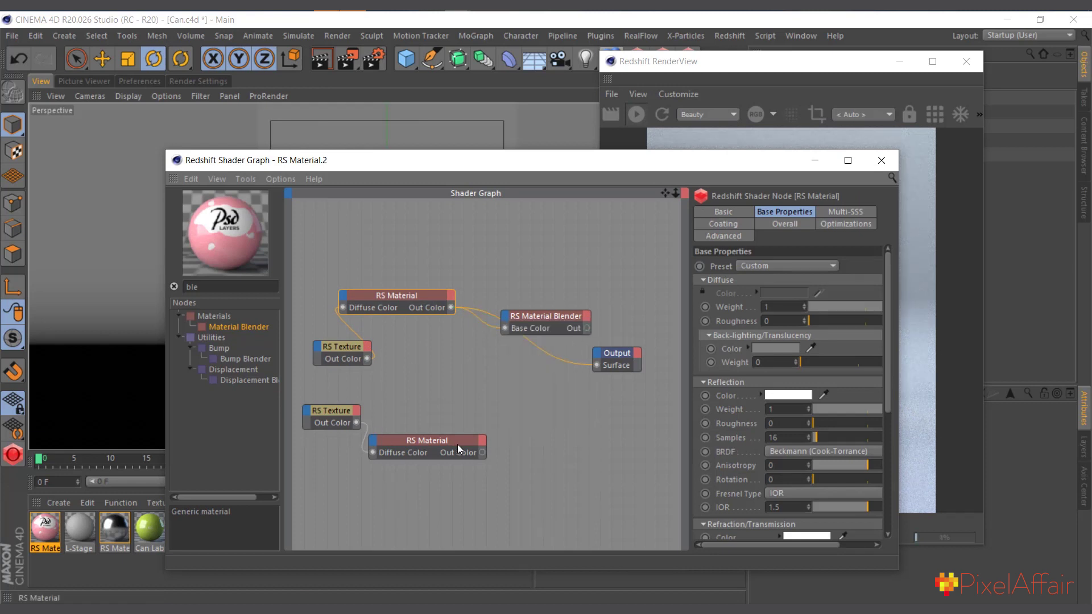
Step: Connect the lower RS Material to the blender's Layer Color 1 and the blender's Out to the Output node's Surface
{"action": "left_click_drag", "start_coordinate": [481, 452], "coordinate": [510, 329]}
{"action": "mouse_move", "coordinate": [530, 337]}
{"action": "left_click", "coordinate": [588, 336]}
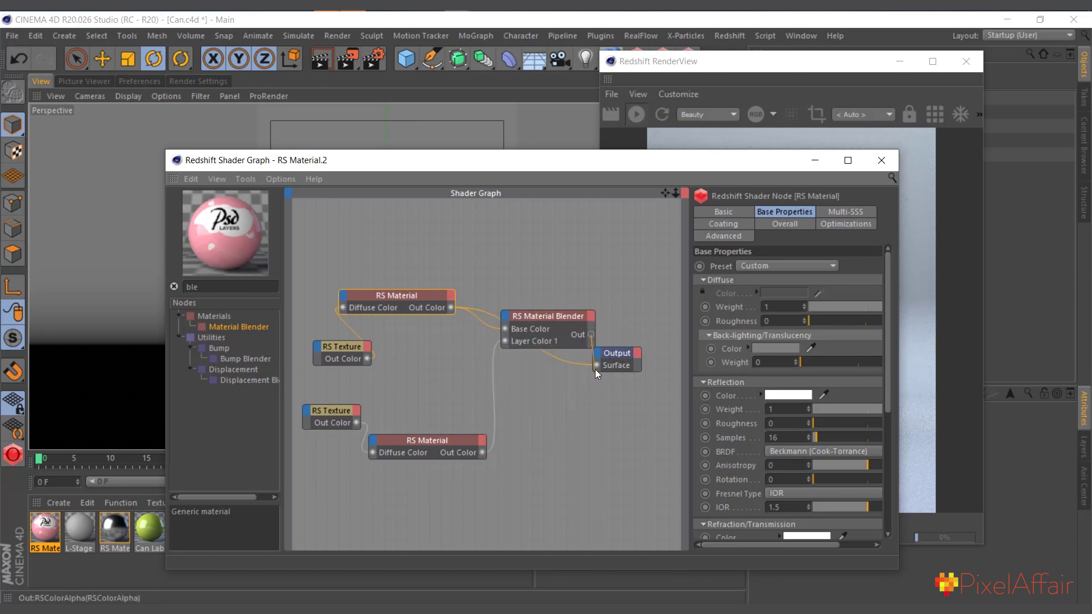
{"action": "left_click_drag", "start_coordinate": [554, 321], "coordinate": [530, 302]}
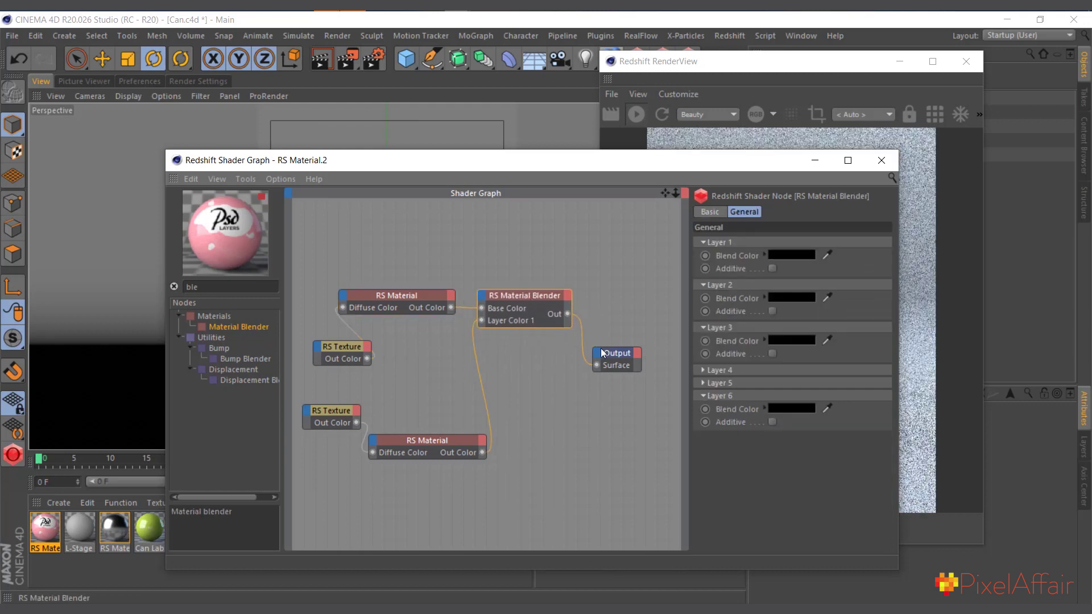
{"action": "left_click", "coordinate": [607, 355]}
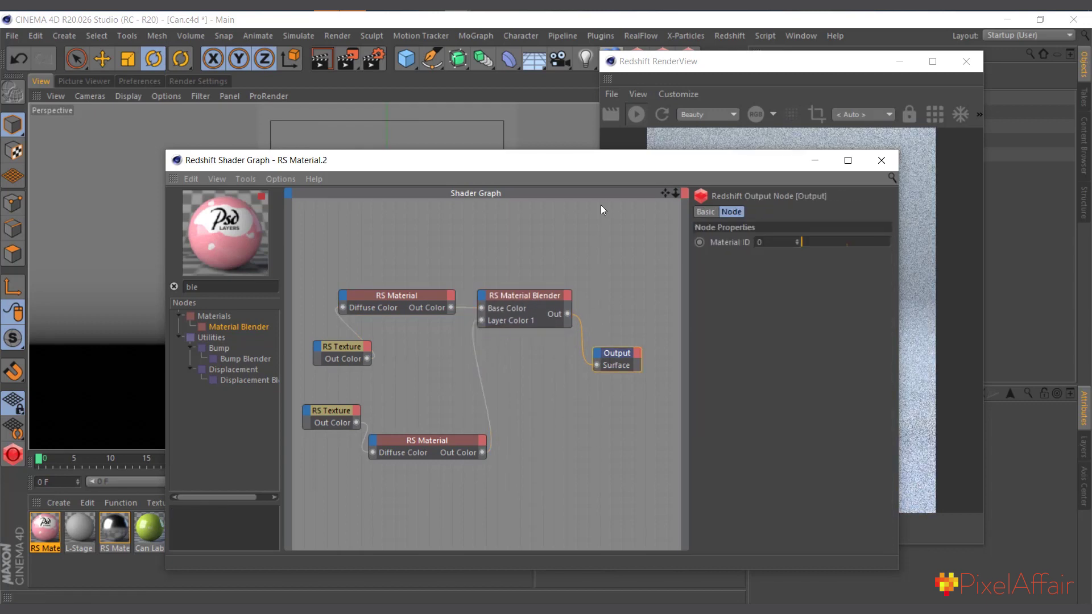
Step: Uncover the can in the render and set the Material Blender's Layer 1 Blend Color to white
{"action": "left_click_drag", "start_coordinate": [607, 163], "coordinate": [433, 146]}
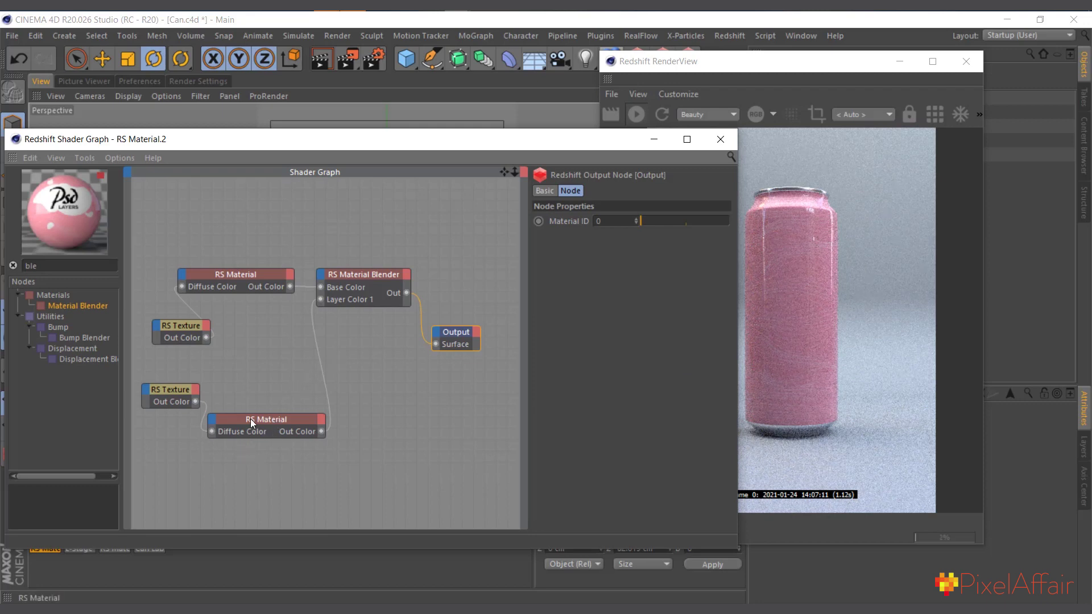
{"action": "left_click", "coordinate": [369, 278]}
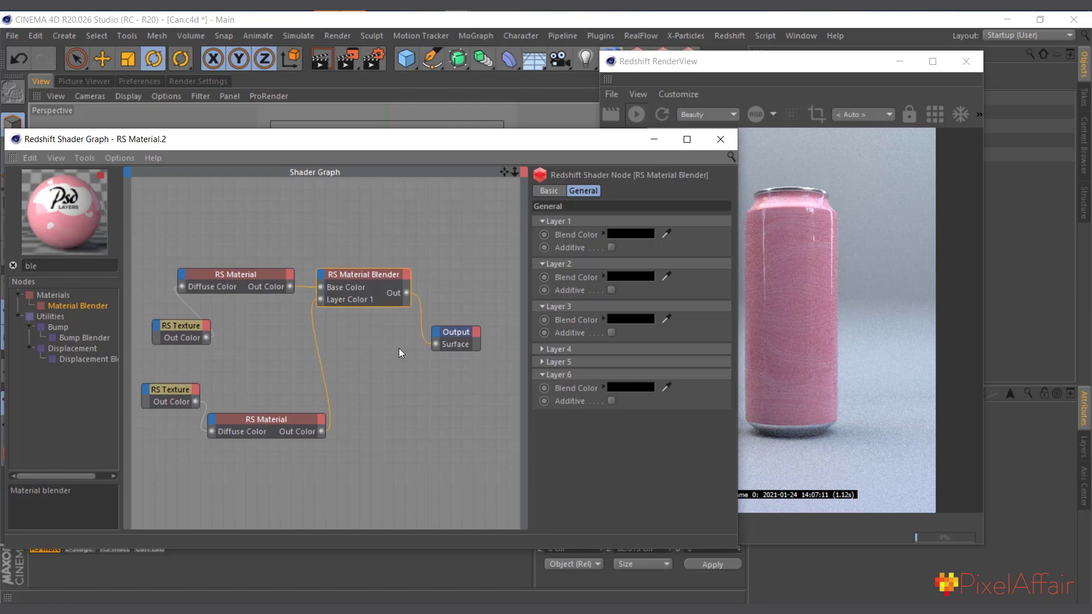
{"action": "left_click", "coordinate": [623, 233]}
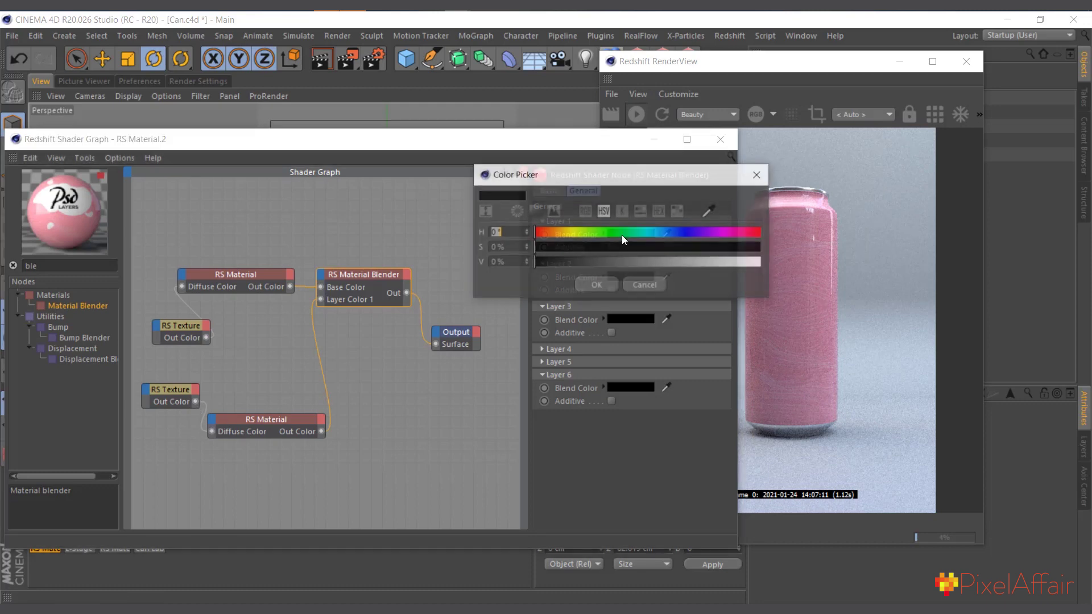
{"action": "left_click_drag", "start_coordinate": [673, 262], "coordinate": [814, 271]}
{"action": "left_click", "coordinate": [596, 285]}
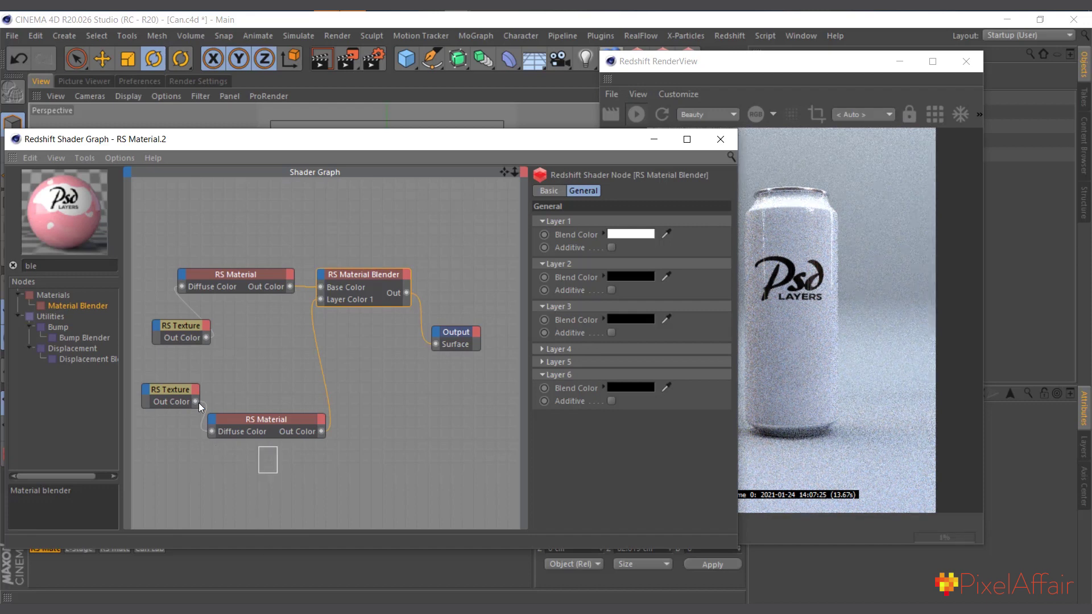
Step: Arrange the BG and Logo texture and material pairs in two compact rows beside the Material Blender
{"action": "left_click", "coordinate": [167, 389]}
{"action": "left_click_drag", "start_coordinate": [179, 326], "coordinate": [149, 224]}
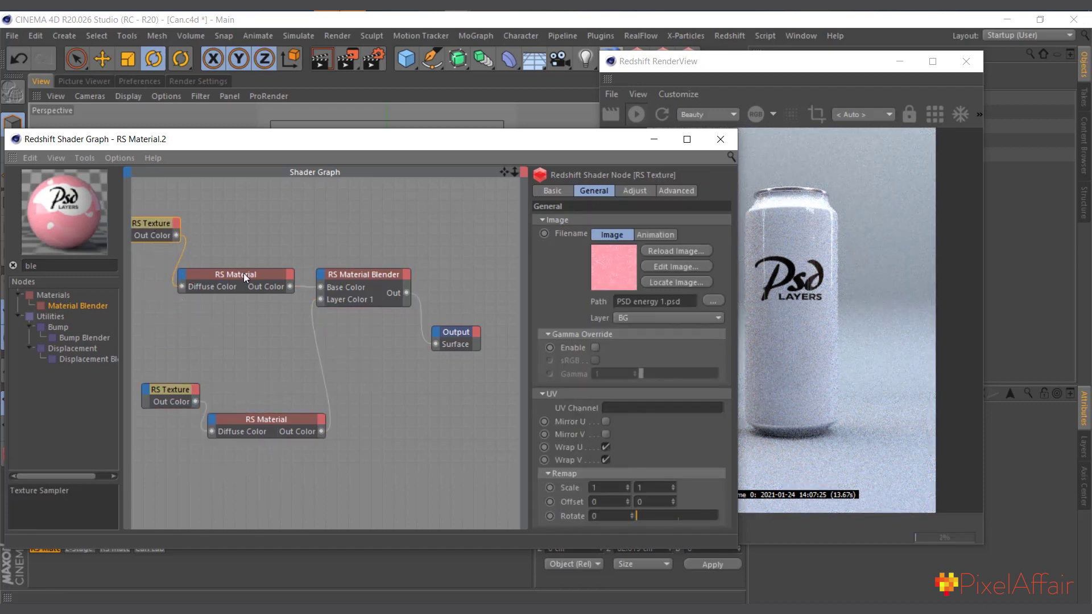
{"action": "left_click_drag", "start_coordinate": [239, 279], "coordinate": [250, 259]}
{"action": "left_click_drag", "start_coordinate": [257, 439], "coordinate": [179, 342]}
{"action": "left_click_drag", "start_coordinate": [178, 396], "coordinate": [169, 302]}
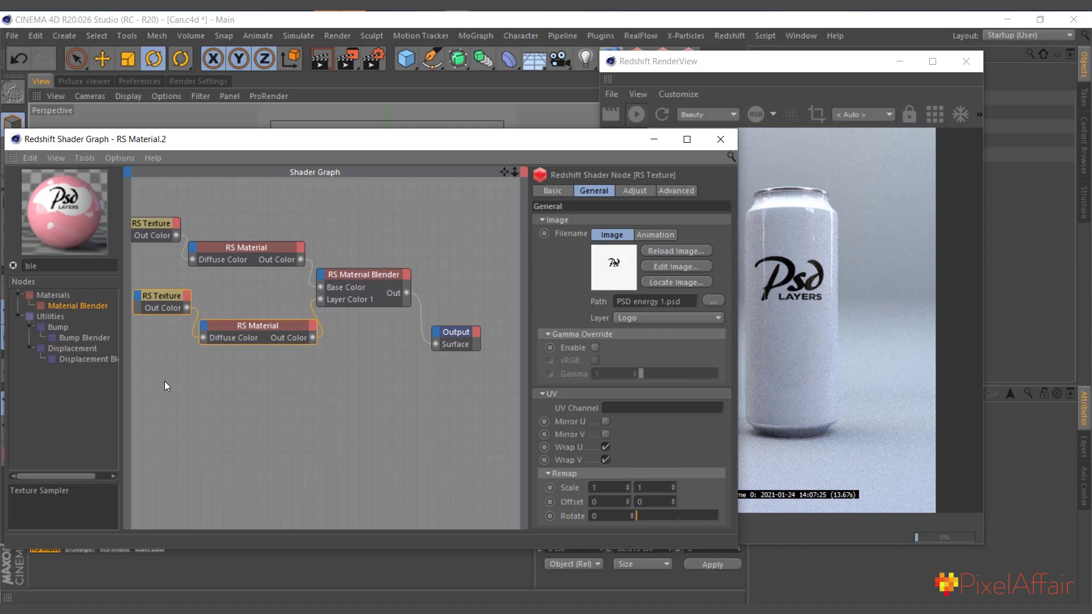
Step: Duplicate the Logo RS Texture node into free space below and set the copy's layer to Logo Mask
{"action": "left_click", "coordinate": [158, 304]}
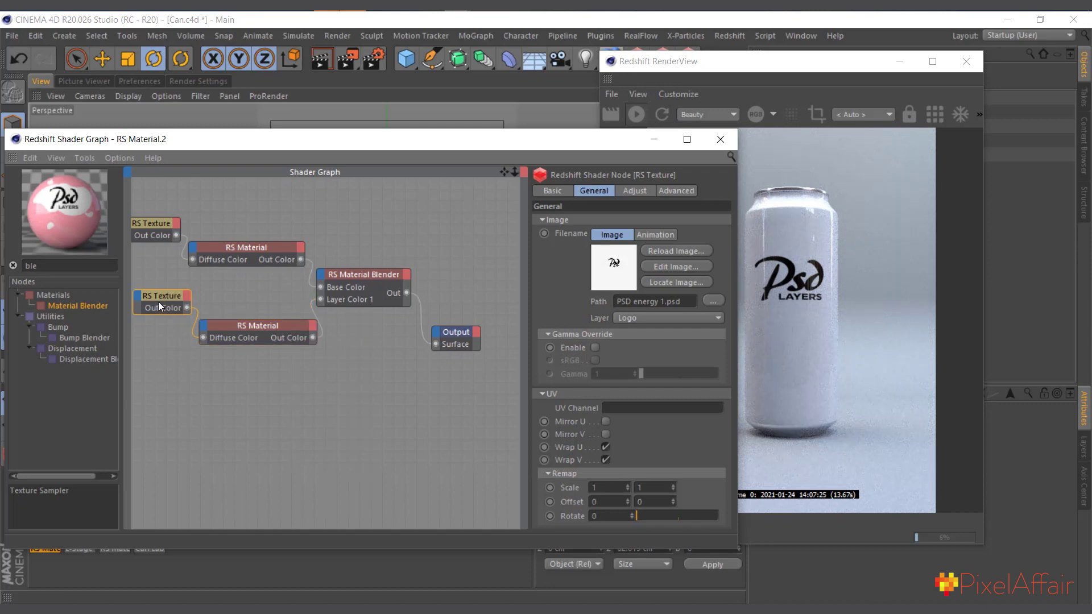
{"action": "left_click_drag", "start_coordinate": [159, 305], "coordinate": [262, 390]}
{"action": "left_click_drag", "start_coordinate": [261, 327], "coordinate": [243, 300]}
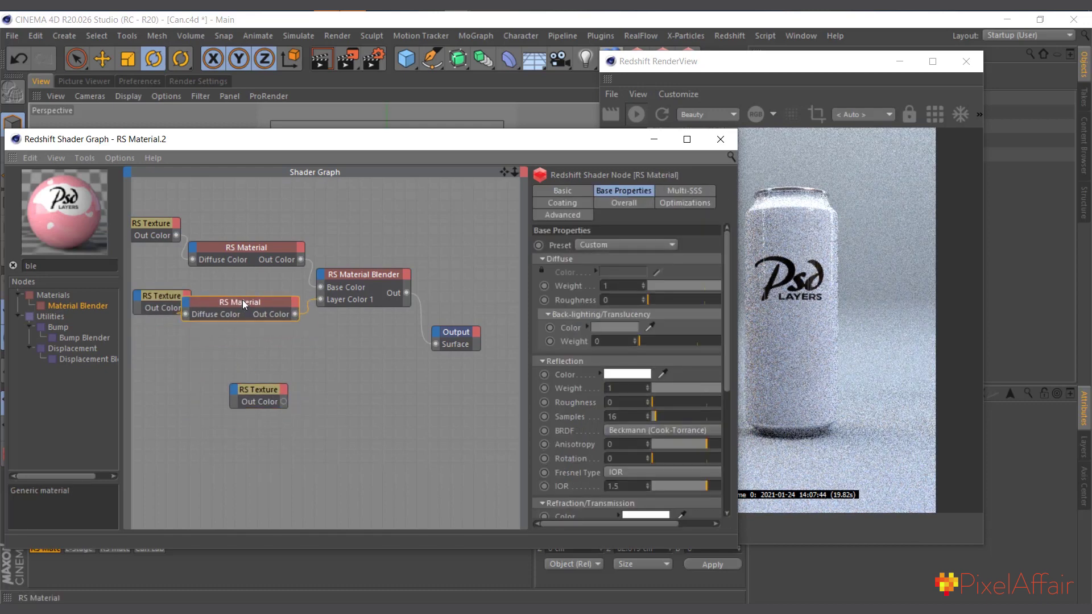
{"action": "left_click", "coordinate": [275, 389]}
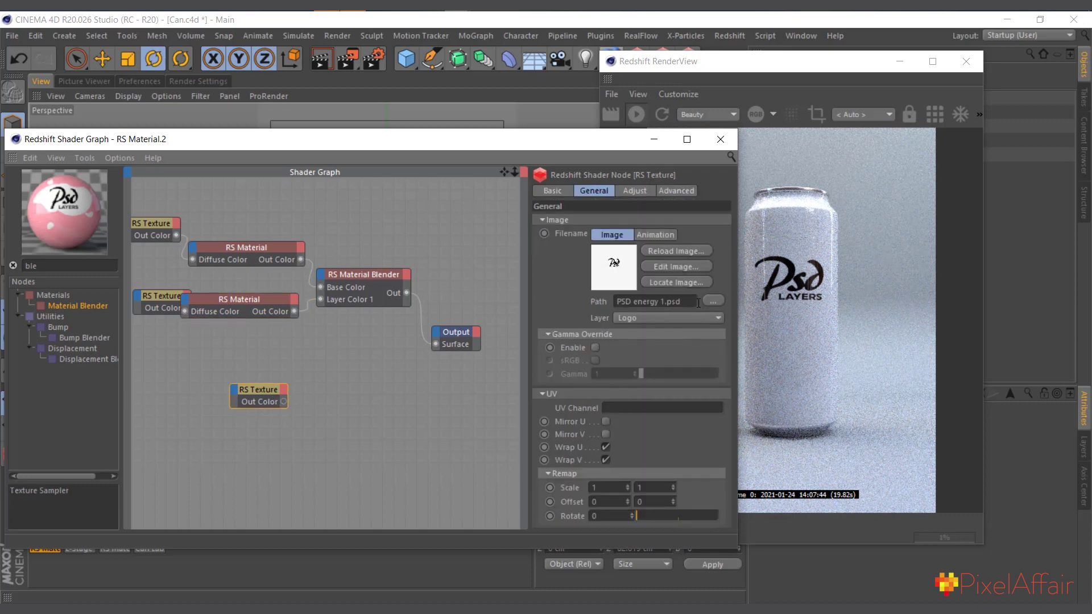
{"action": "left_click", "coordinate": [650, 318]}
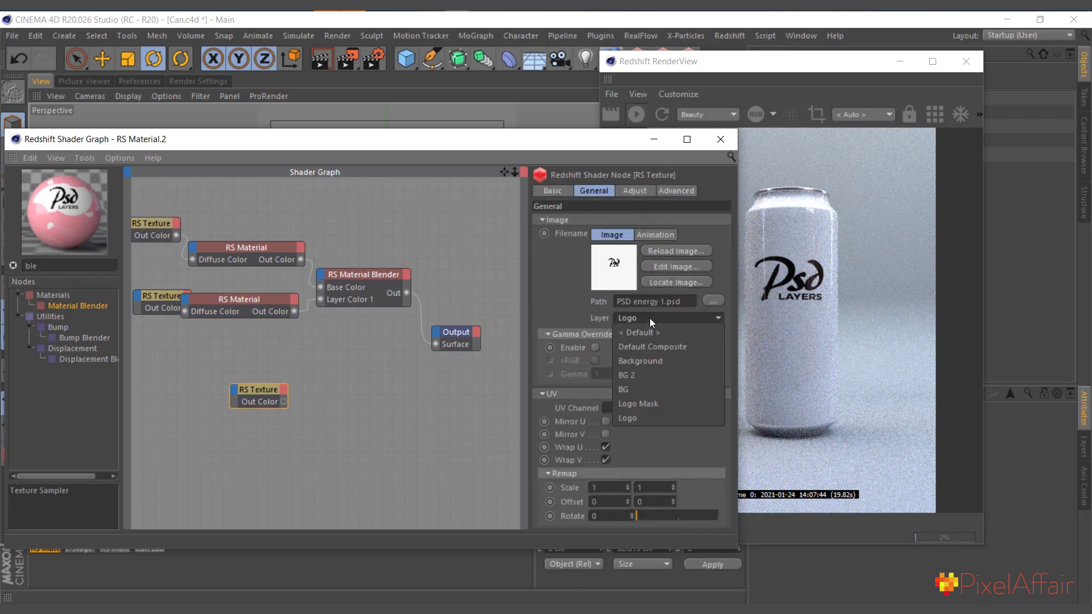
{"action": "left_click", "coordinate": [643, 404]}
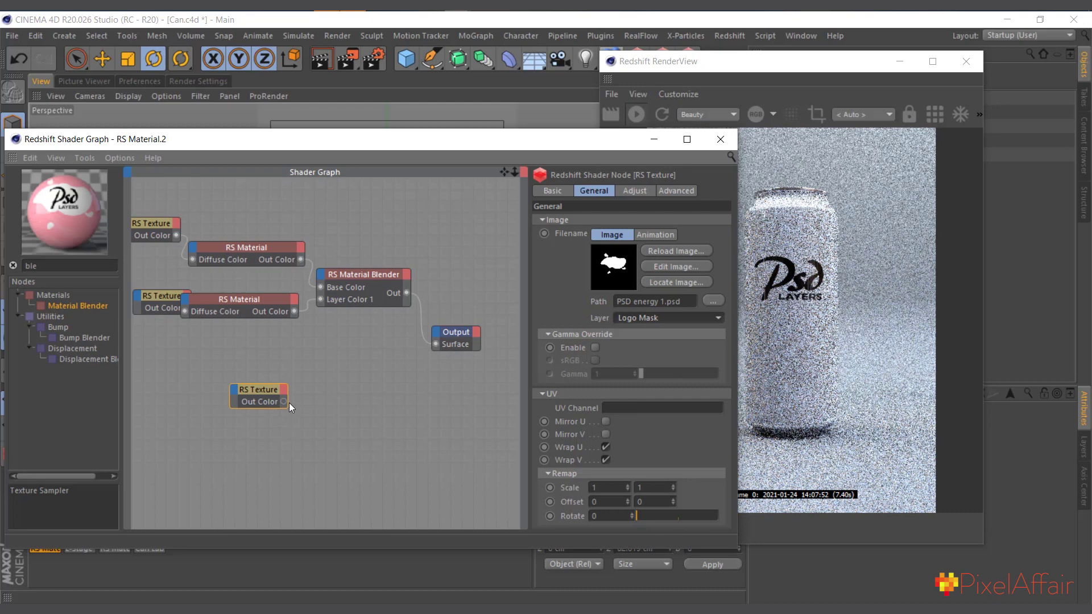
Step: Connect the Logo Mask texture's Out Color to the Material Blender's Blend Color 1 and view the render
{"action": "left_click_drag", "start_coordinate": [283, 401], "coordinate": [316, 278]}
{"action": "mouse_move", "coordinate": [334, 300]}
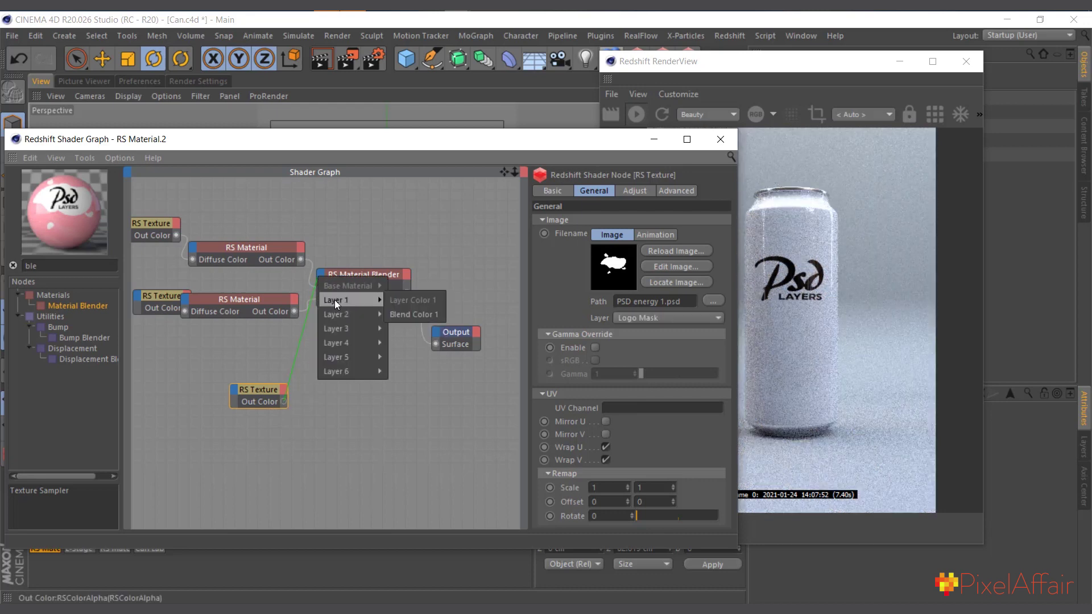
{"action": "left_click", "coordinate": [411, 316]}
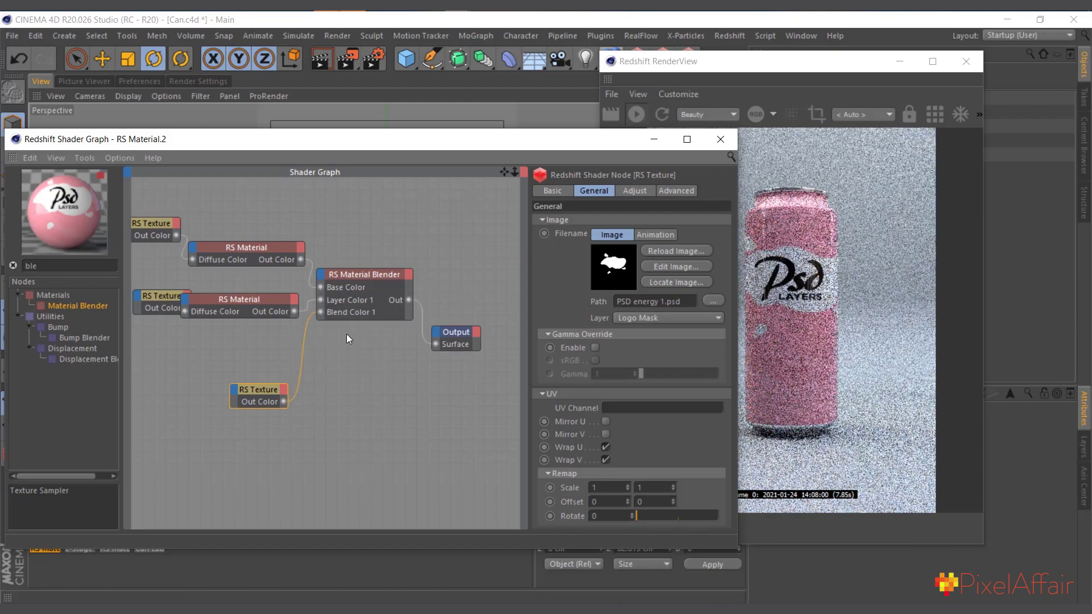
{"action": "left_click", "coordinate": [654, 139]}
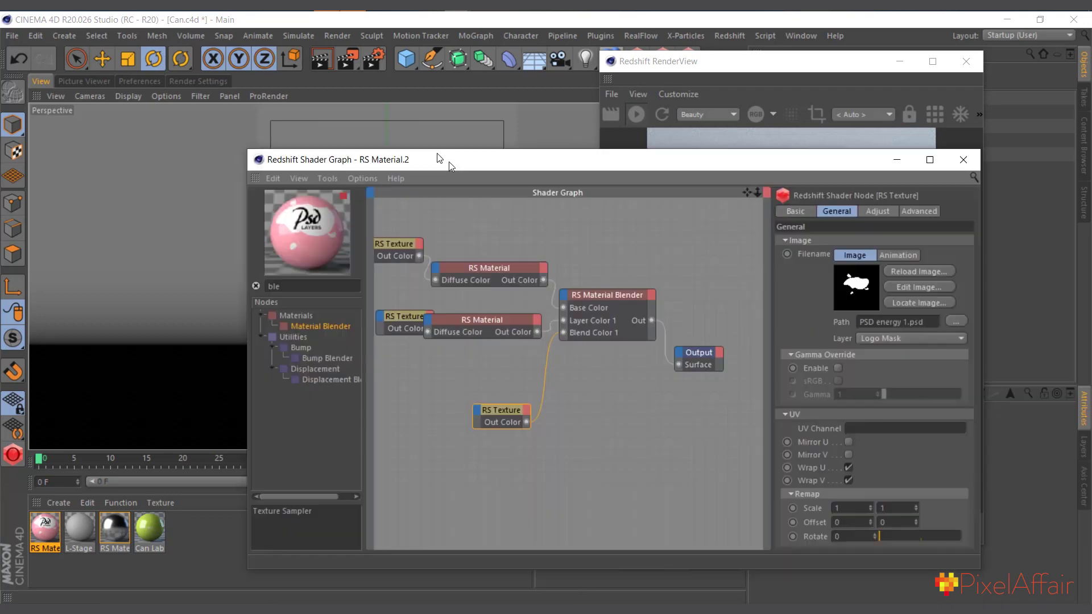
Step: Move the Logo Mask texture node closer to the materials and shift the shader graph clear of the can render
{"action": "left_click_drag", "start_coordinate": [449, 162], "coordinate": [318, 125]}
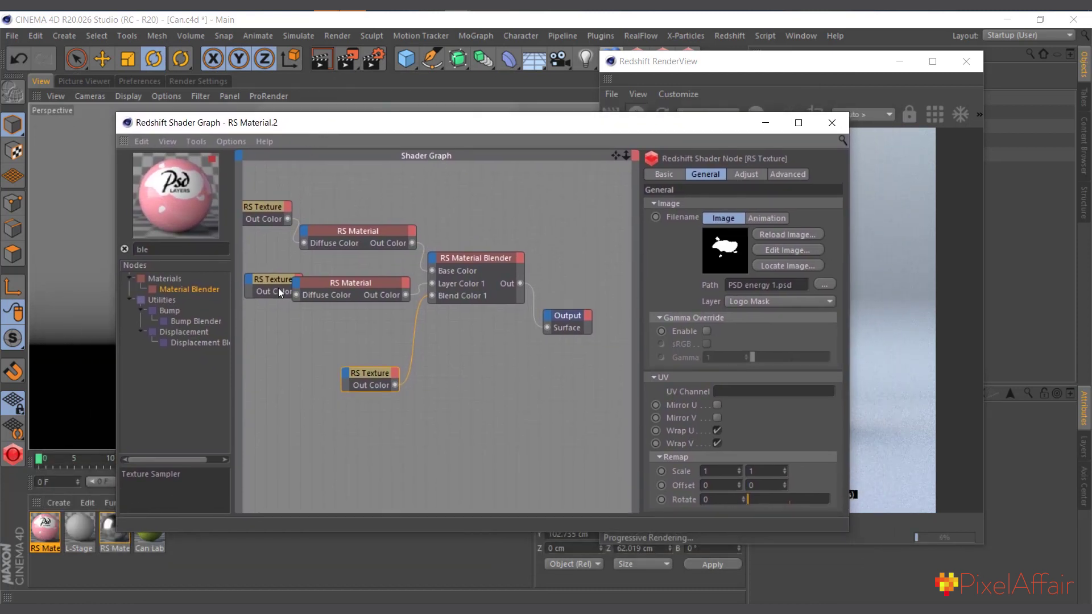
{"action": "left_click_drag", "start_coordinate": [370, 372], "coordinate": [348, 343]}
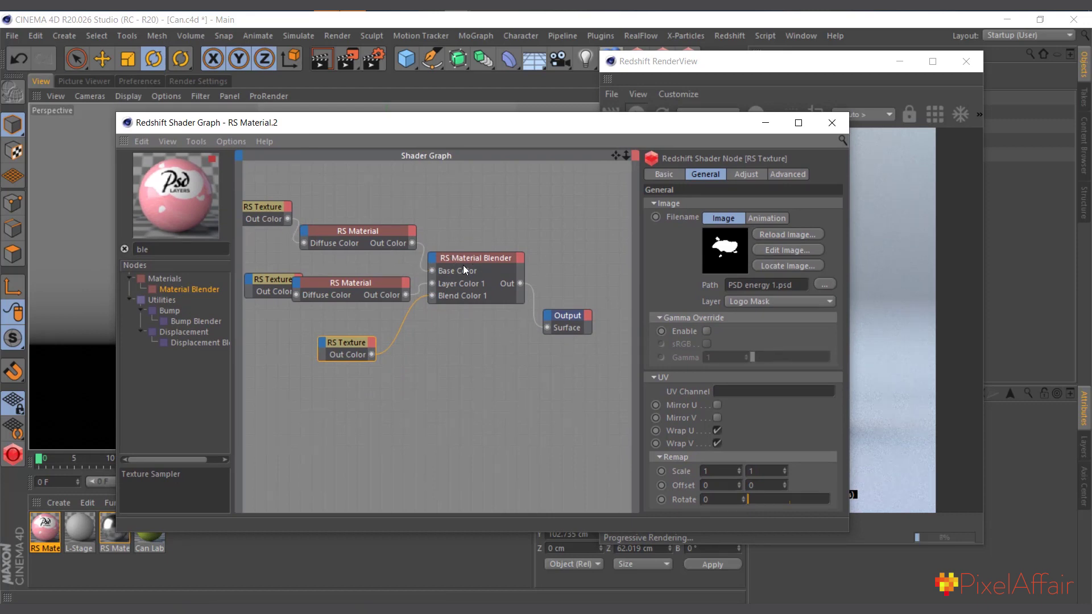
{"action": "left_click_drag", "start_coordinate": [630, 130], "coordinate": [525, 292]}
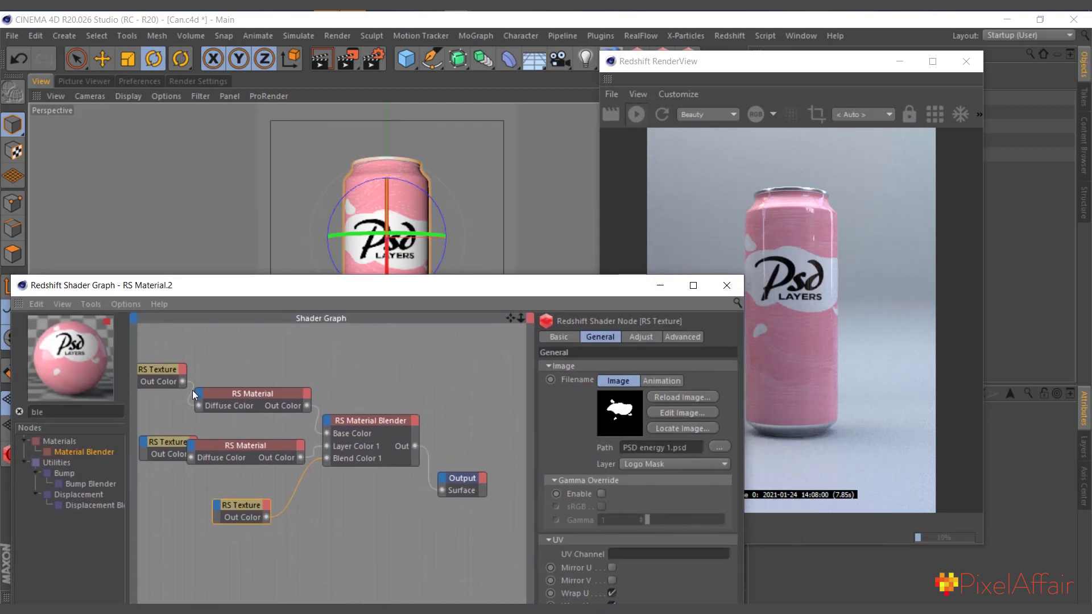
Step: Switch the base background RS Texture node from the BG layer to the BG 2 layer of PSD energy 1.psd
{"action": "left_click", "coordinate": [172, 376]}
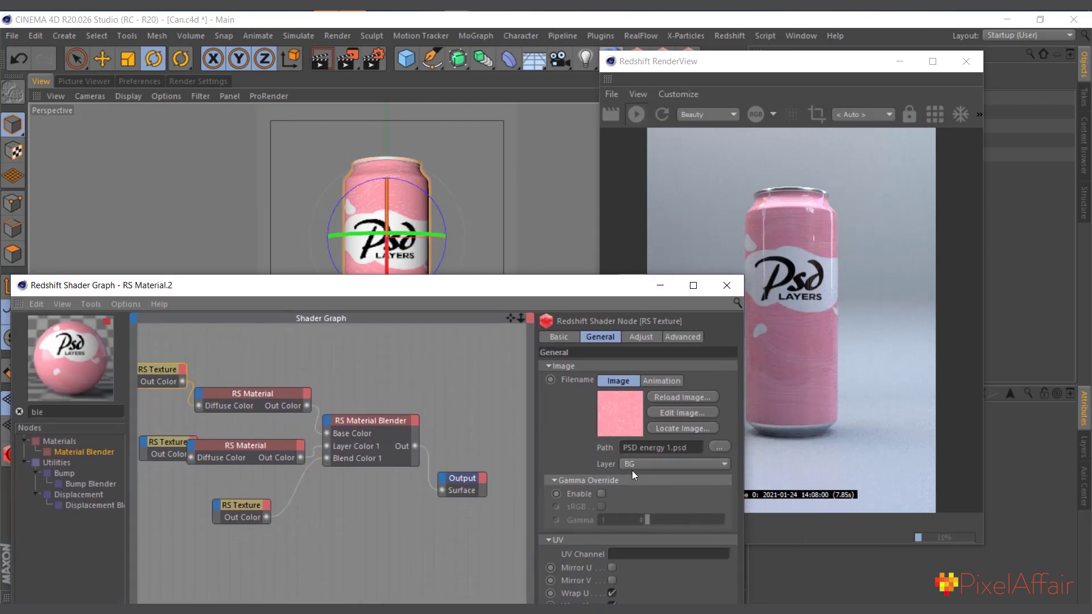
{"action": "left_click", "coordinate": [654, 465]}
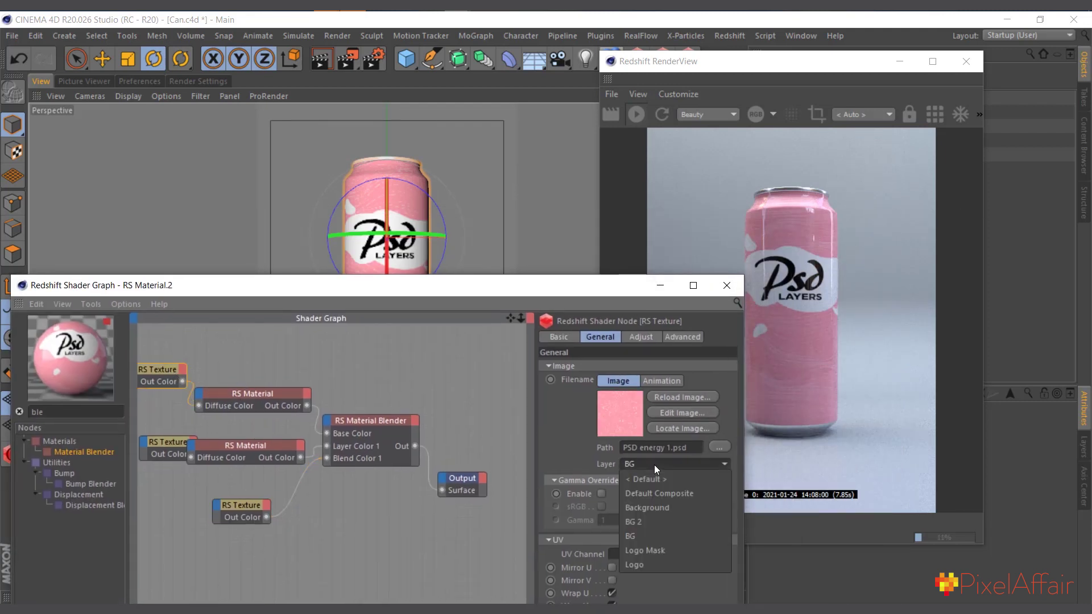
{"action": "left_click", "coordinate": [652, 520]}
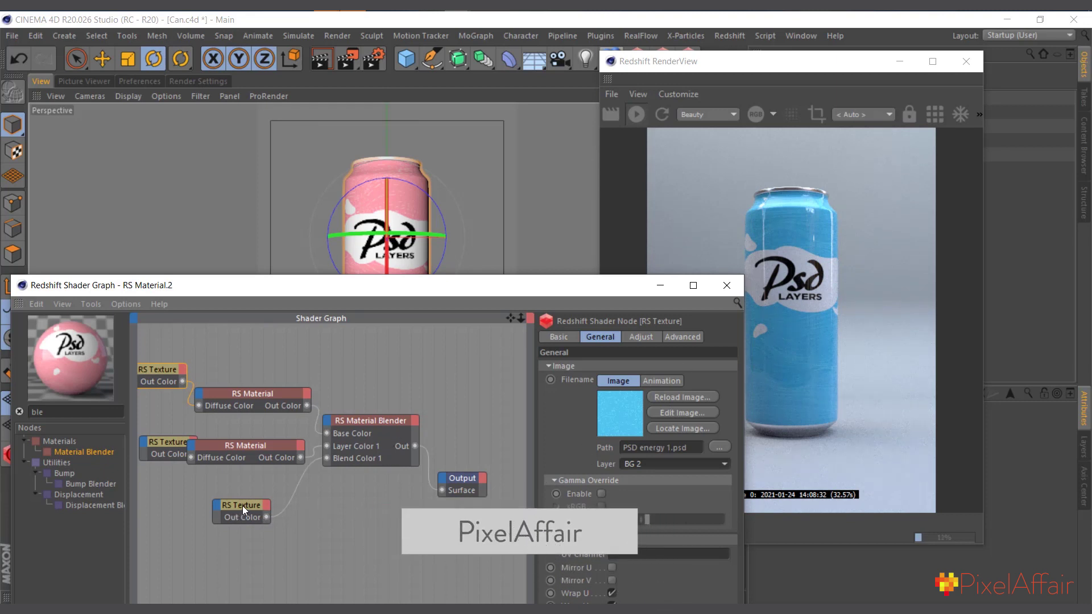
Step: Move the Logo Mask texture node up beneath the materials, then close the shader graph and shift the RenderView window clear
{"action": "left_click_drag", "start_coordinate": [242, 506], "coordinate": [241, 478]}
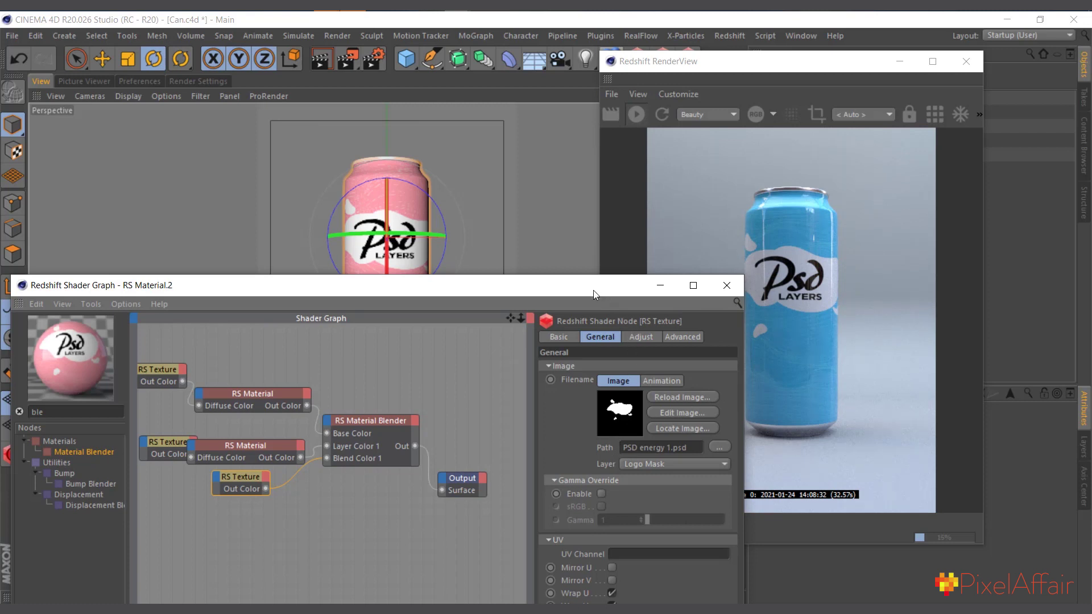
{"action": "left_click_drag", "start_coordinate": [592, 290], "coordinate": [674, 233]}
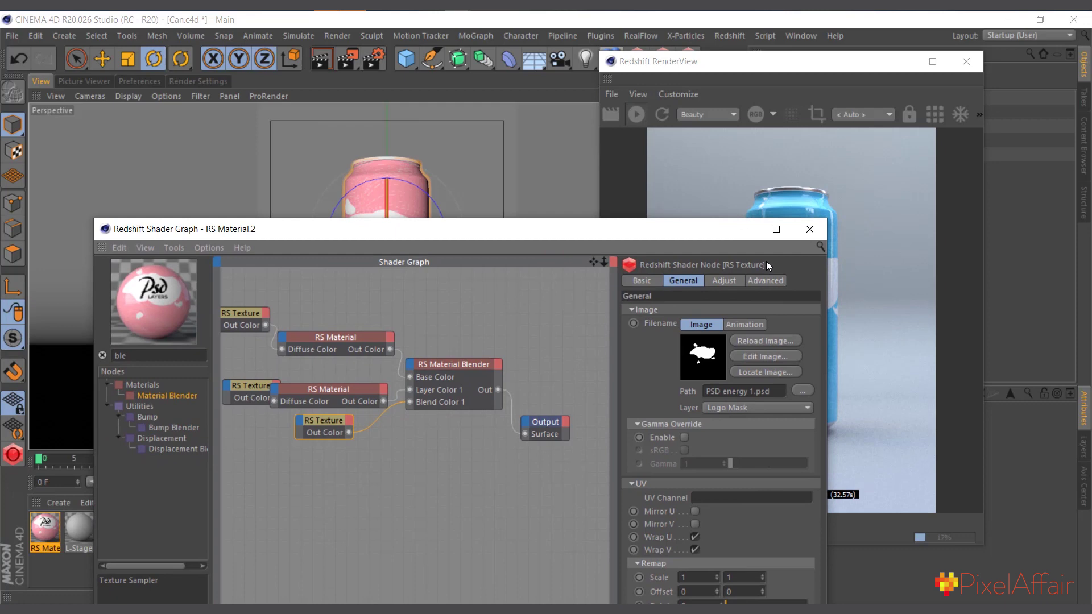
{"action": "left_click", "coordinate": [810, 230]}
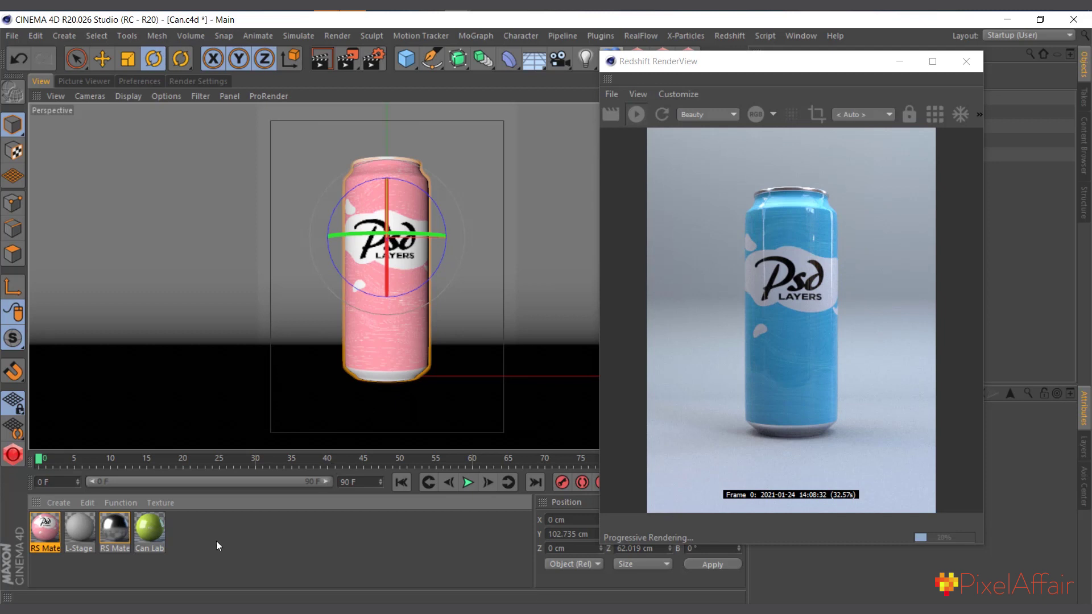
{"action": "left_click_drag", "start_coordinate": [809, 72], "coordinate": [791, 54]}
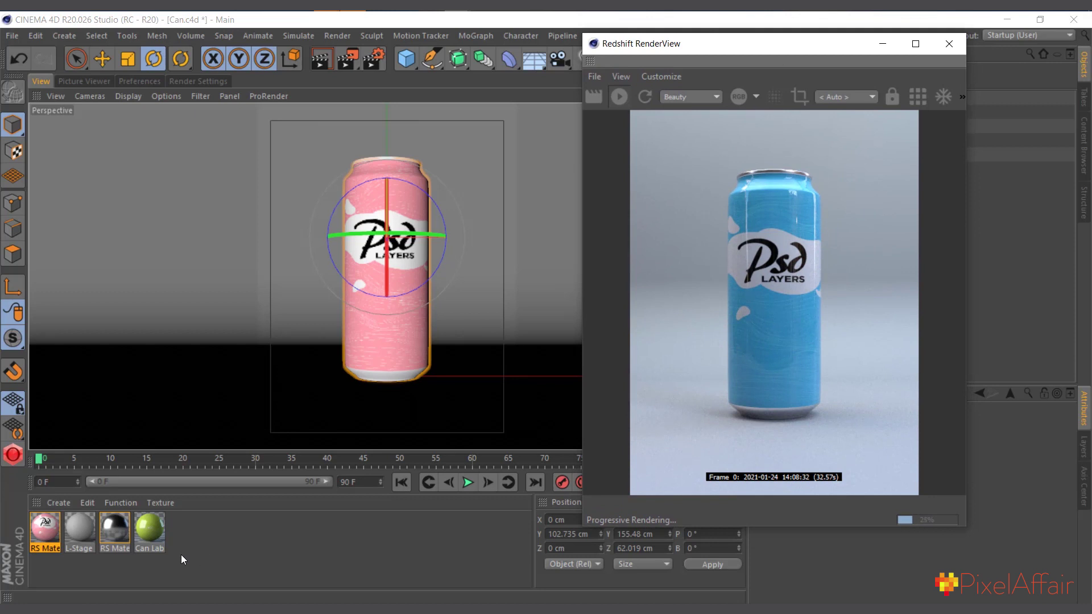
Step: Create a new standard material and load PSD energy 1.psd as its Color channel texture
{"action": "left_click", "coordinate": [59, 502]}
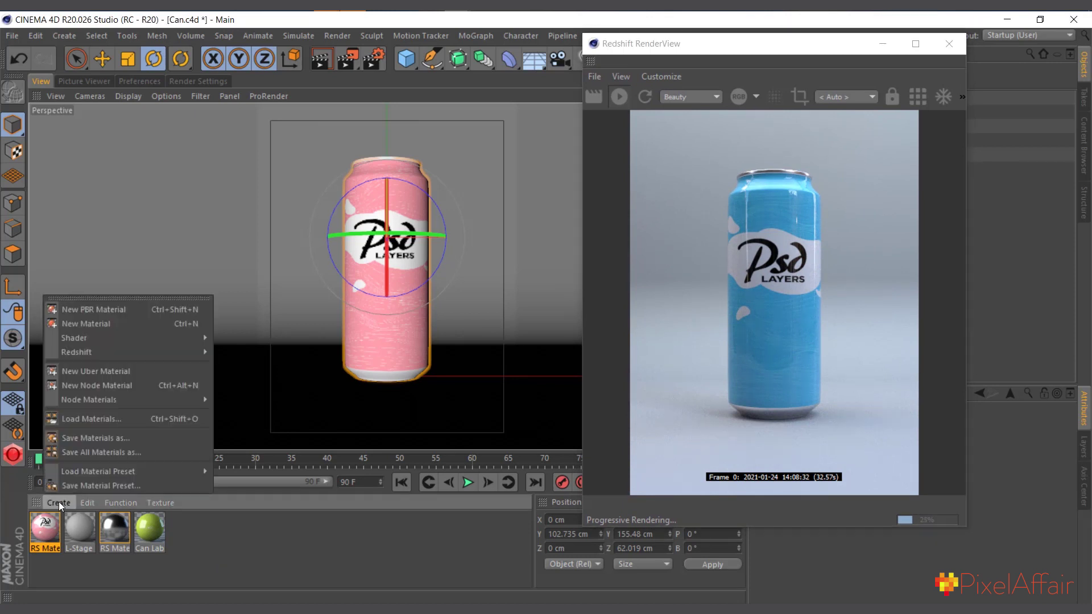
{"action": "left_click", "coordinate": [118, 317]}
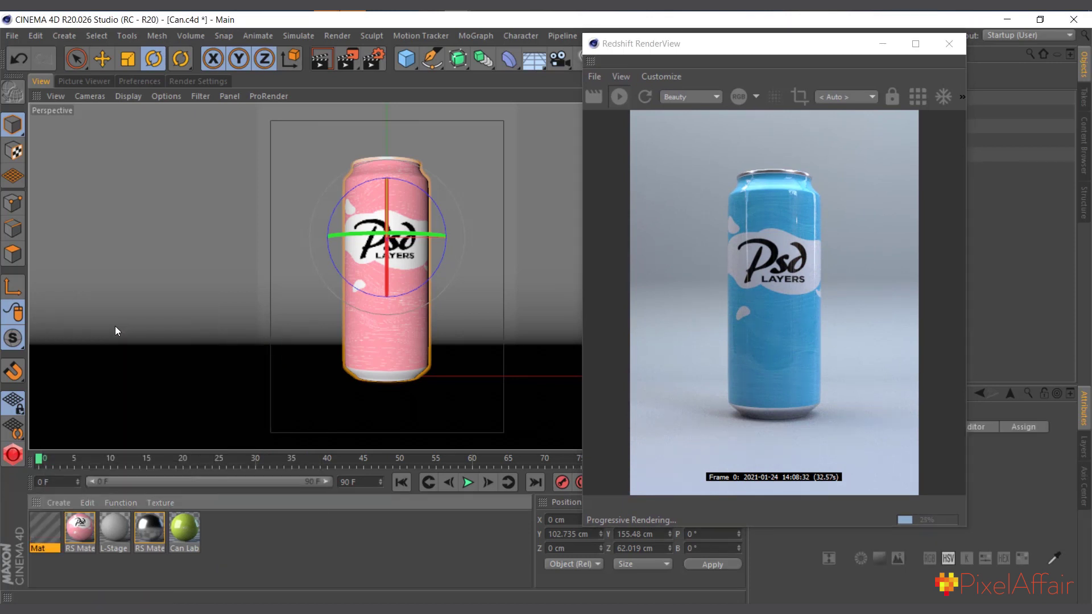
{"action": "double_click", "coordinate": [47, 531]}
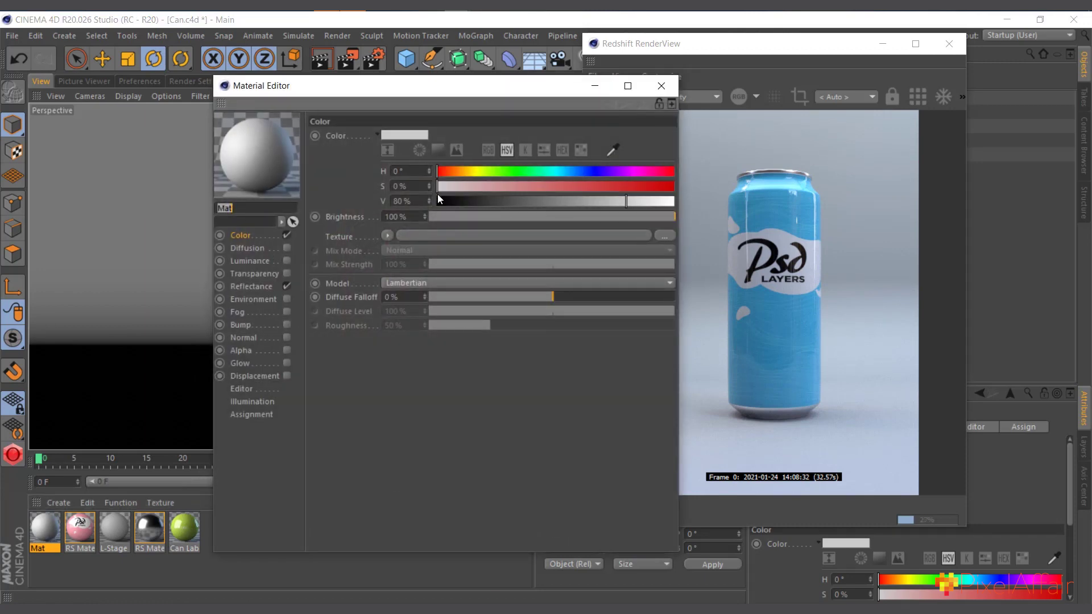
{"action": "left_click_drag", "start_coordinate": [422, 94], "coordinate": [399, 94]}
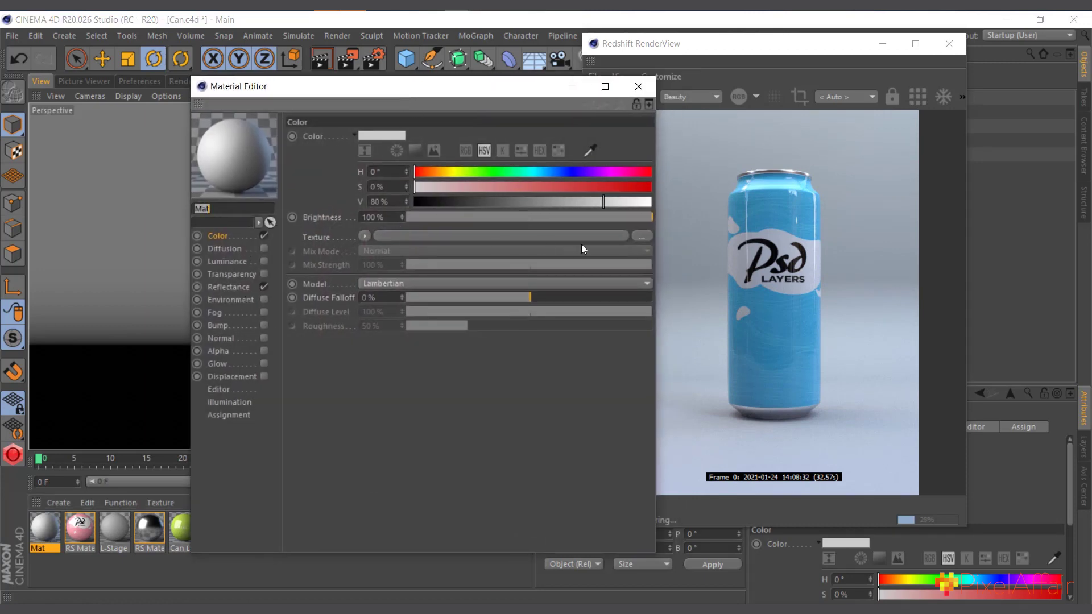
{"action": "left_click", "coordinate": [640, 236]}
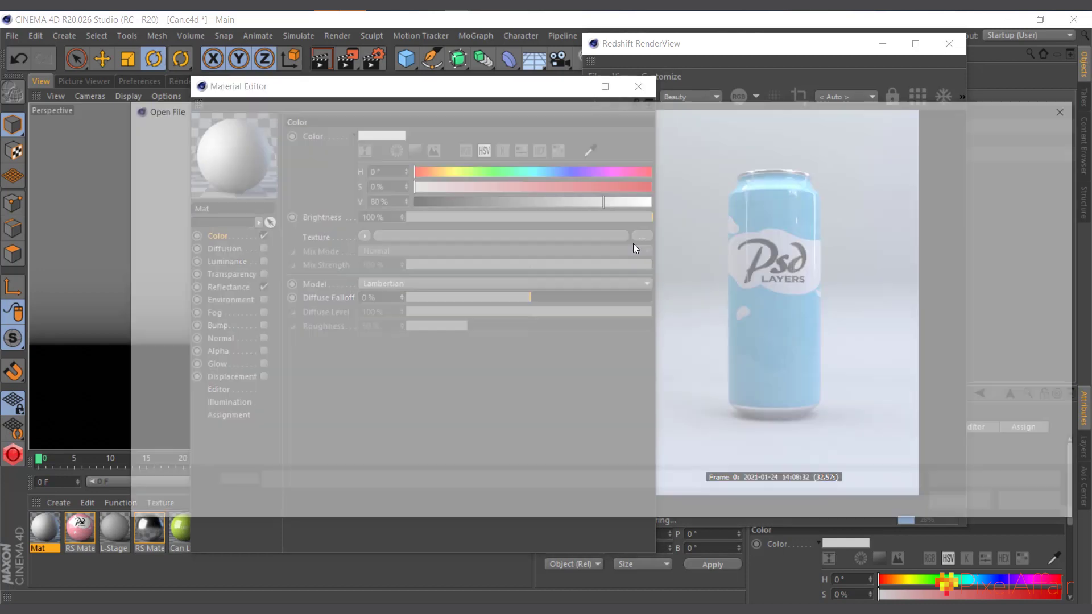
{"action": "left_click", "coordinate": [586, 216]}
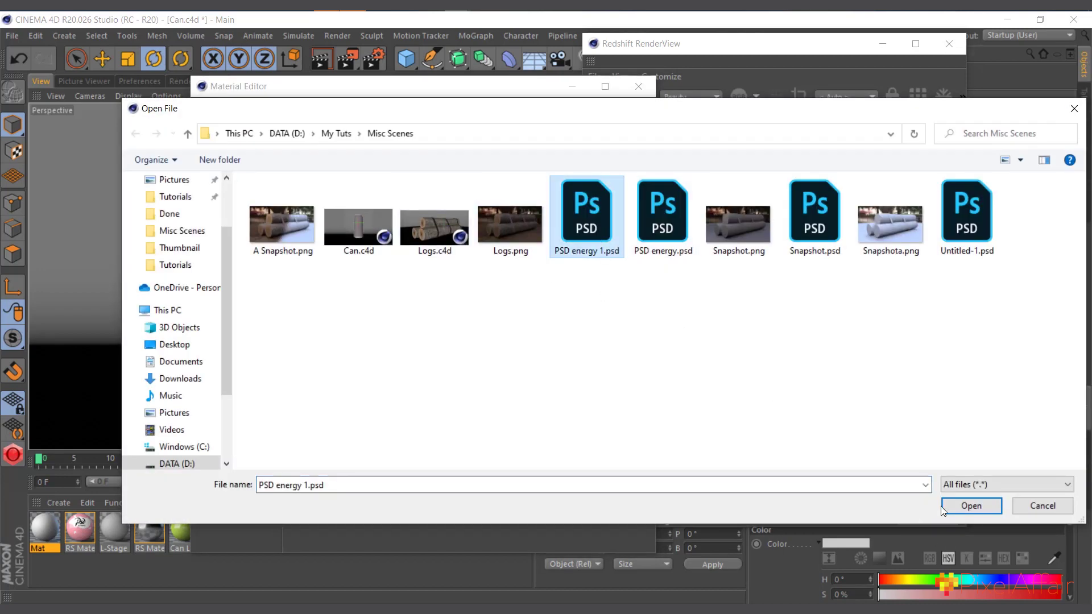
{"action": "left_click", "coordinate": [956, 504]}
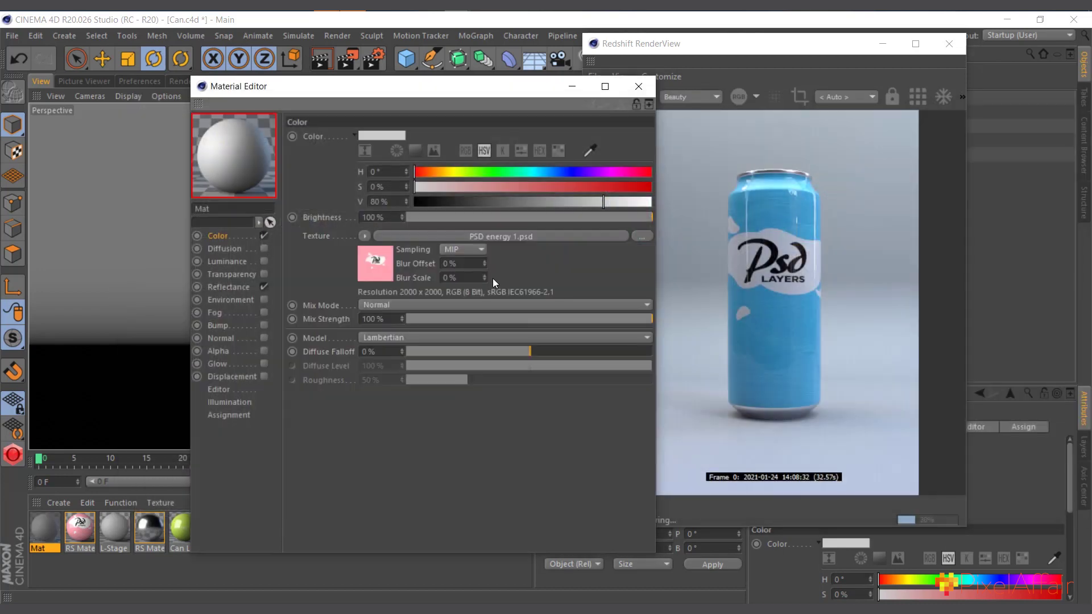
Step: Open the Color texture's layer set chooser, show the layer content, preview the layers and assign the BG layer
{"action": "left_click", "coordinate": [377, 263]}
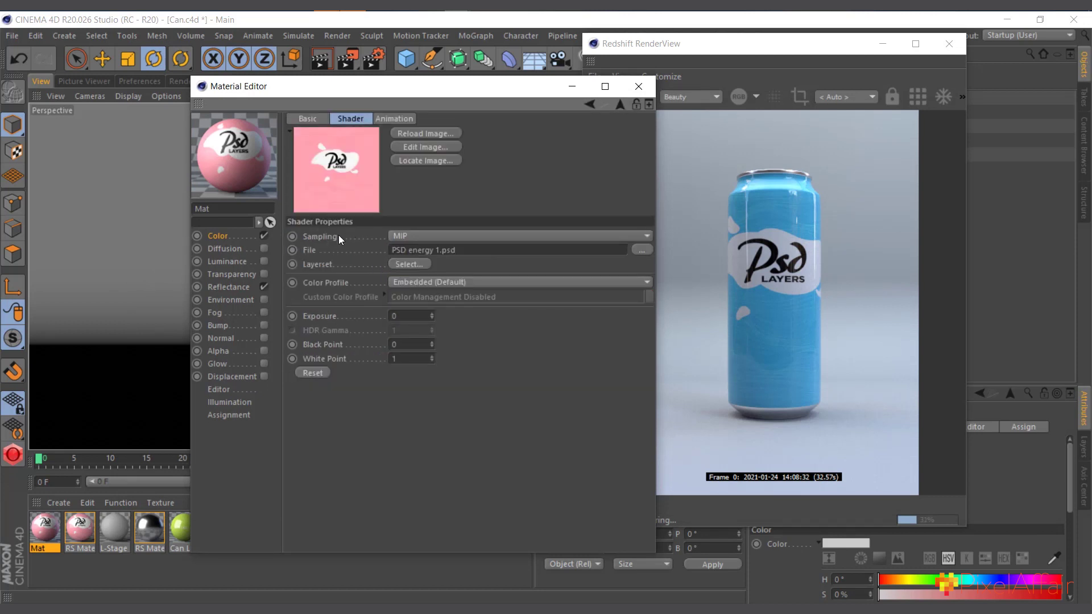
{"action": "left_click", "coordinate": [228, 235]}
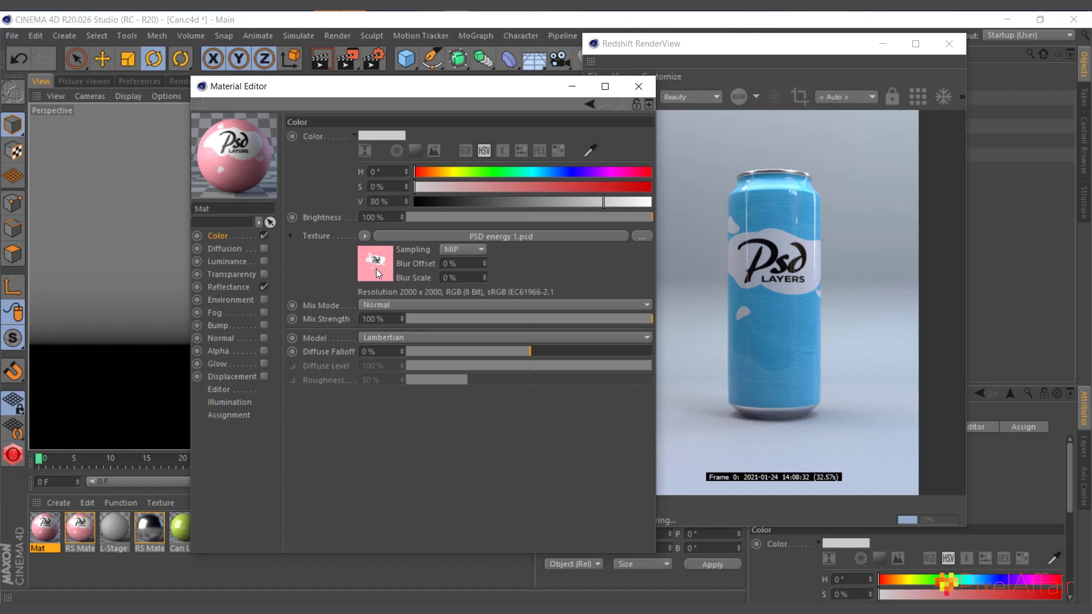
{"action": "left_click", "coordinate": [377, 272]}
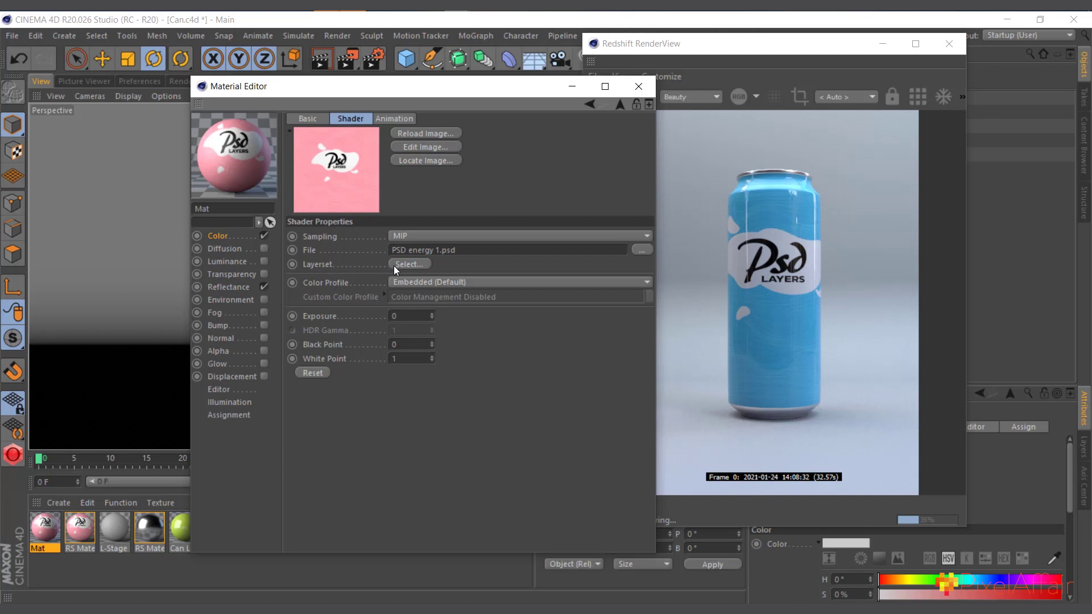
{"action": "left_click", "coordinate": [411, 264]}
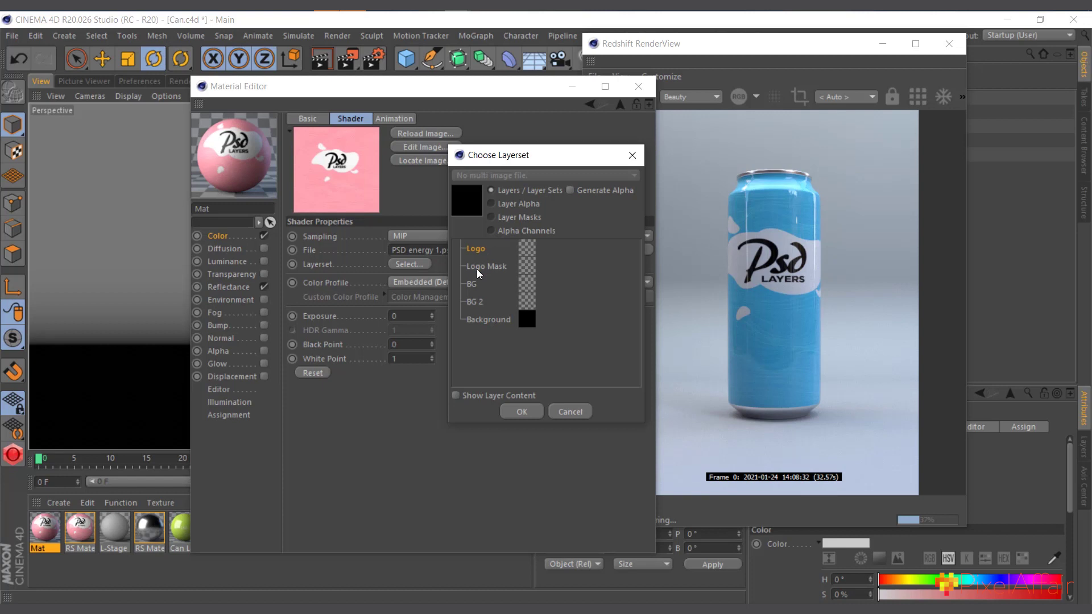
{"action": "left_click", "coordinate": [455, 395]}
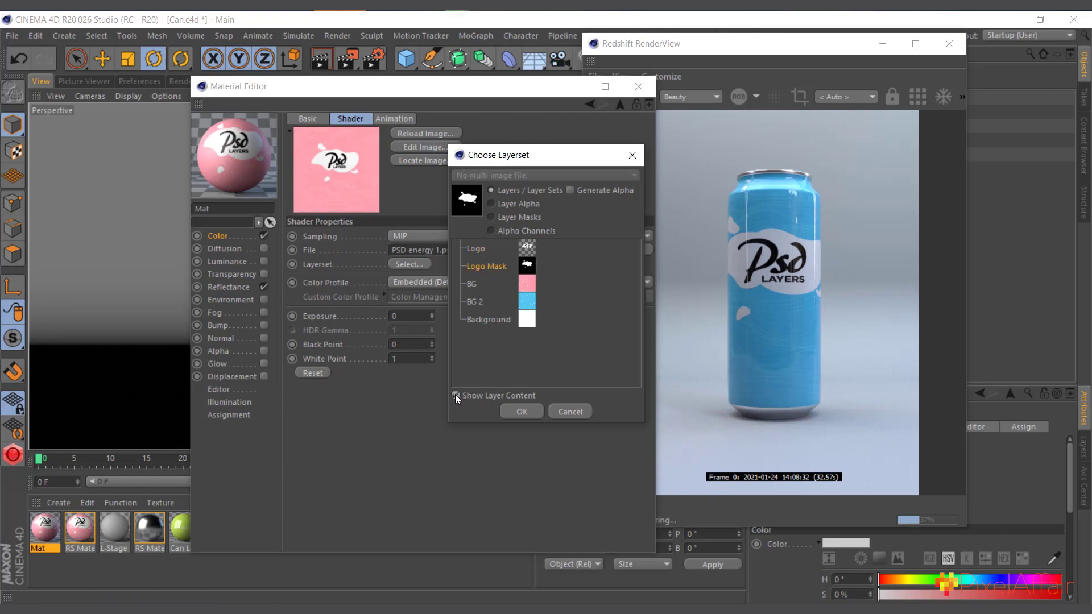
{"action": "left_click", "coordinate": [479, 282]}
{"action": "left_click", "coordinate": [488, 299]}
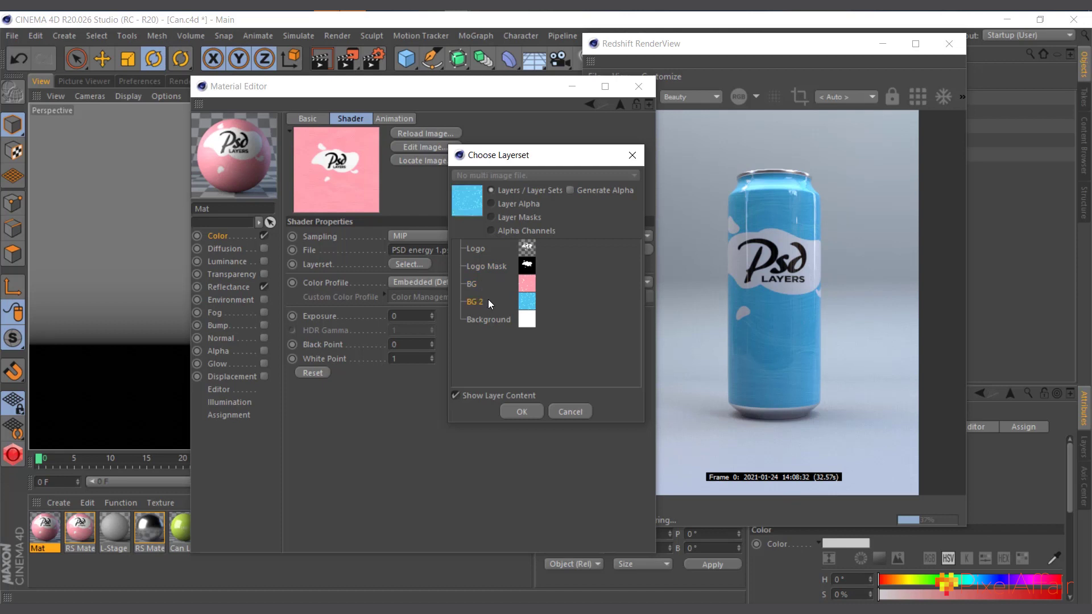
{"action": "left_click", "coordinate": [482, 320]}
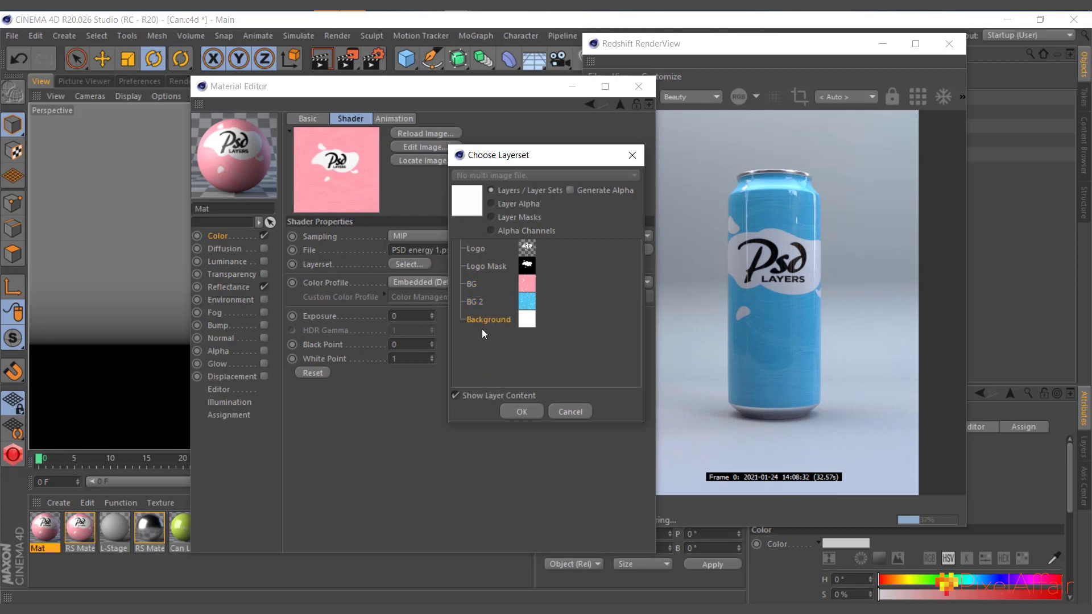
{"action": "left_click", "coordinate": [476, 285]}
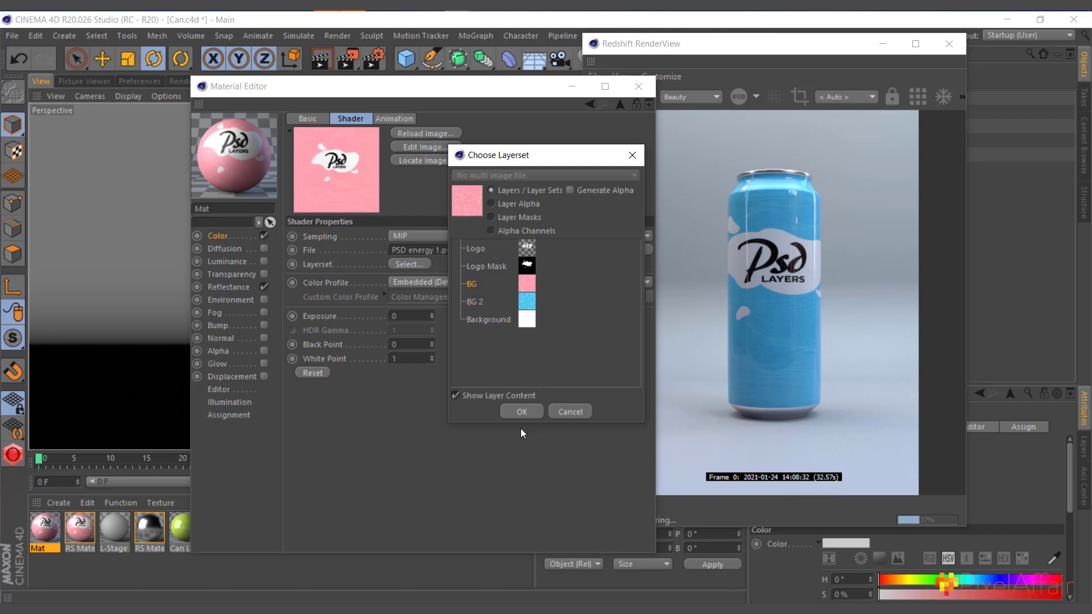
{"action": "left_click", "coordinate": [521, 412]}
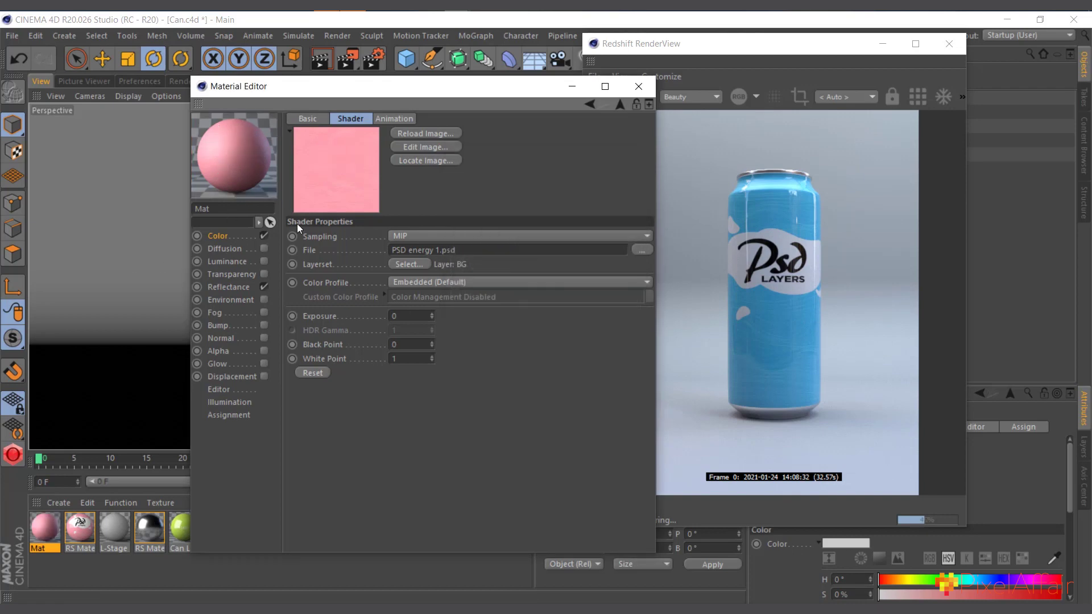
Step: Close the Material Editor and widen the RenderView window to examine the can render
{"action": "left_click", "coordinate": [638, 86]}
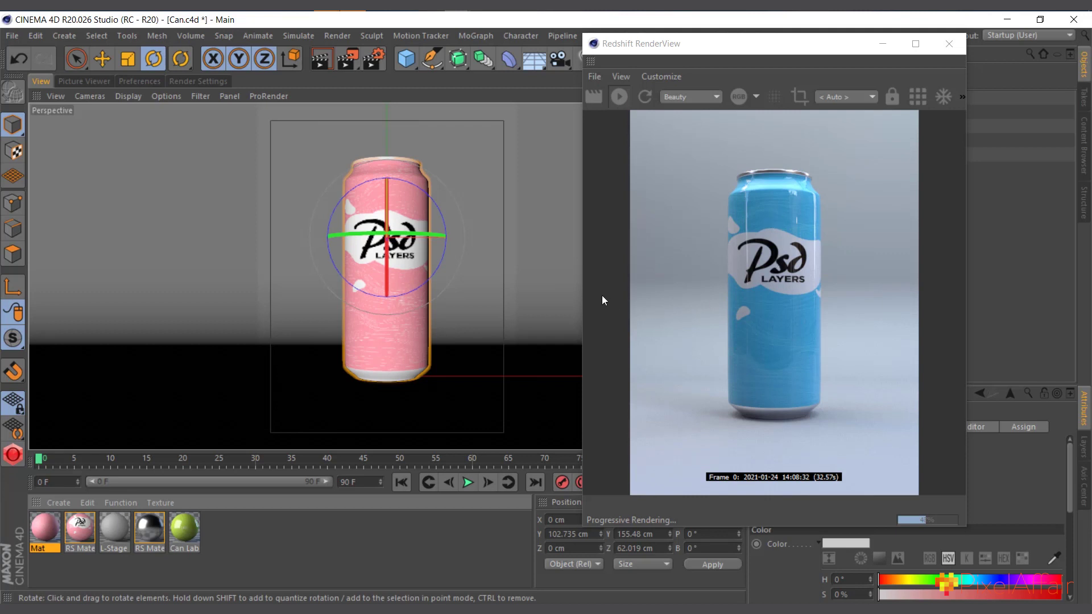
{"action": "left_click_drag", "start_coordinate": [582, 291], "coordinate": [522, 291]}
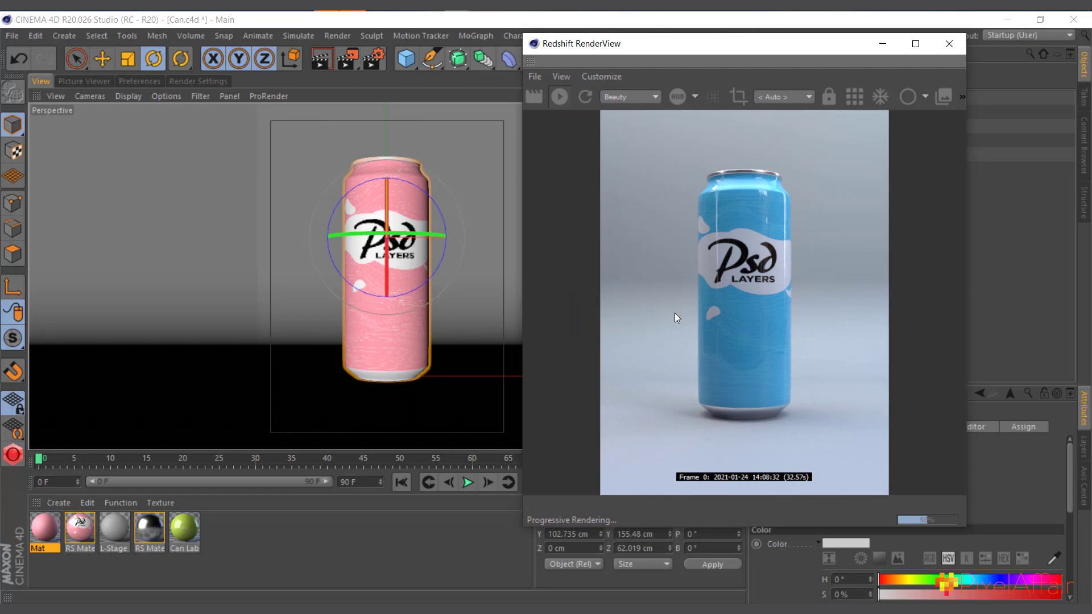